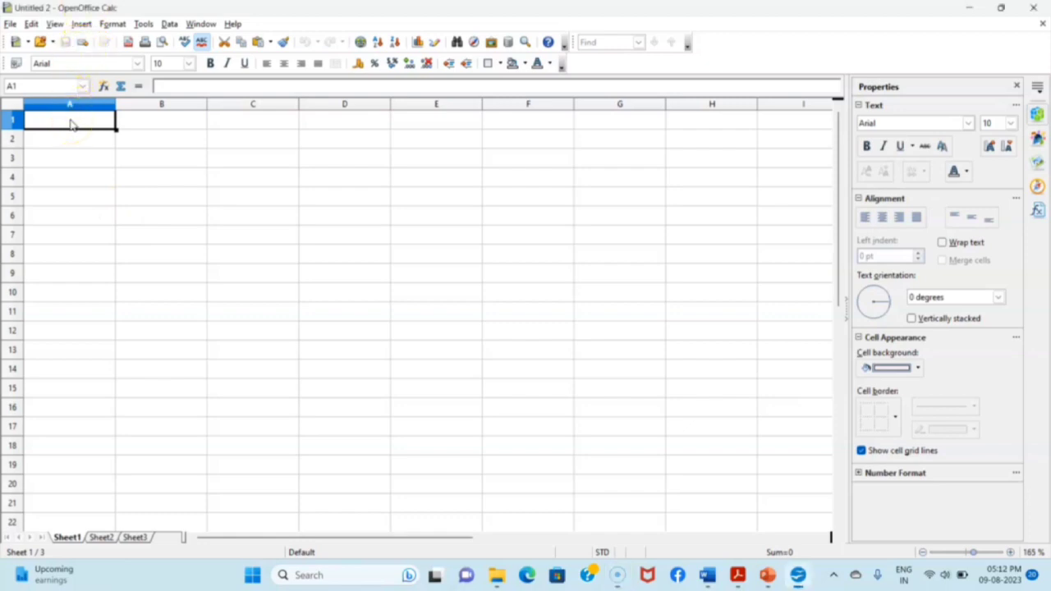
- Enter the header Name in cell A1 and the four students' names in cells A2 to A5
type("Name")
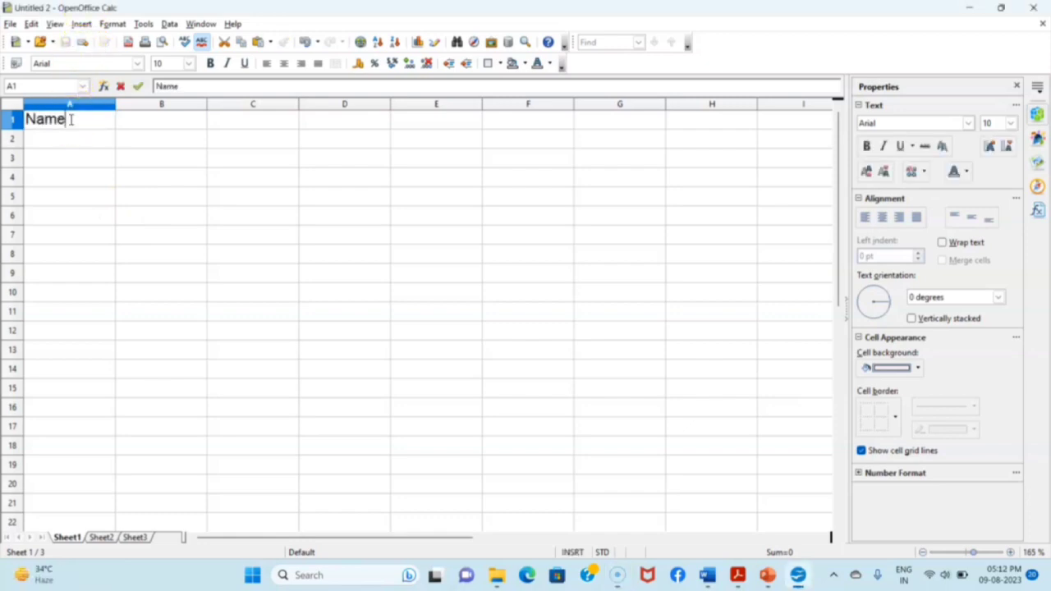
key("Return")
type("Ra")
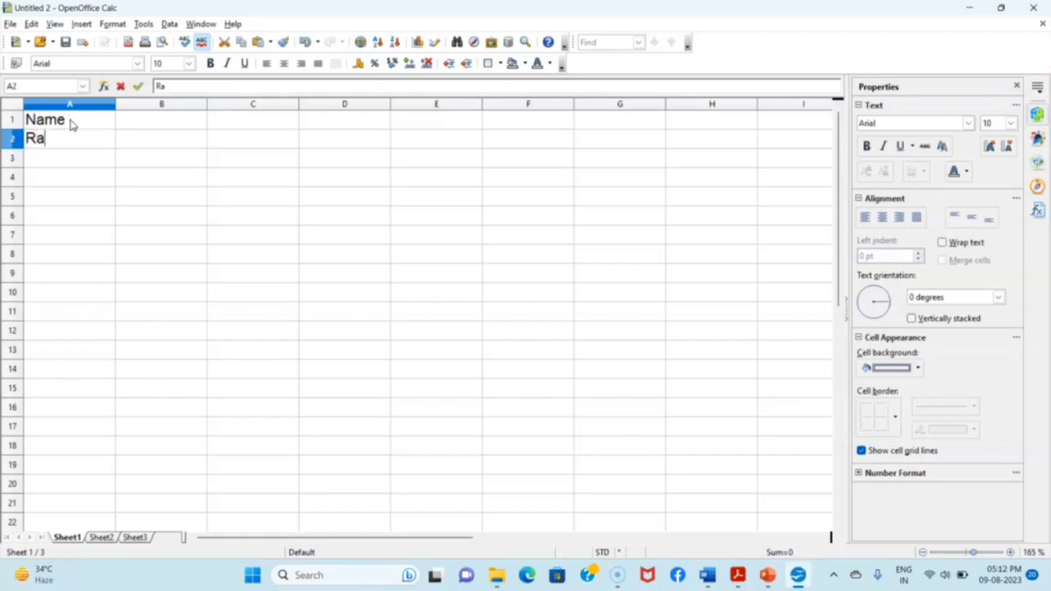
type("m")
key("Return")
type("Arun")
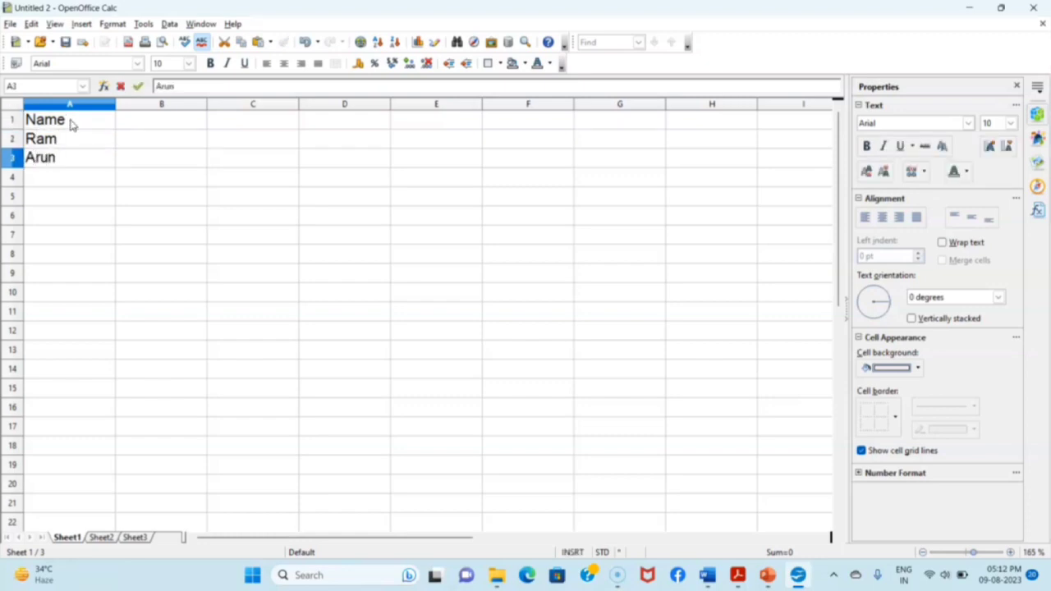
key("Return")
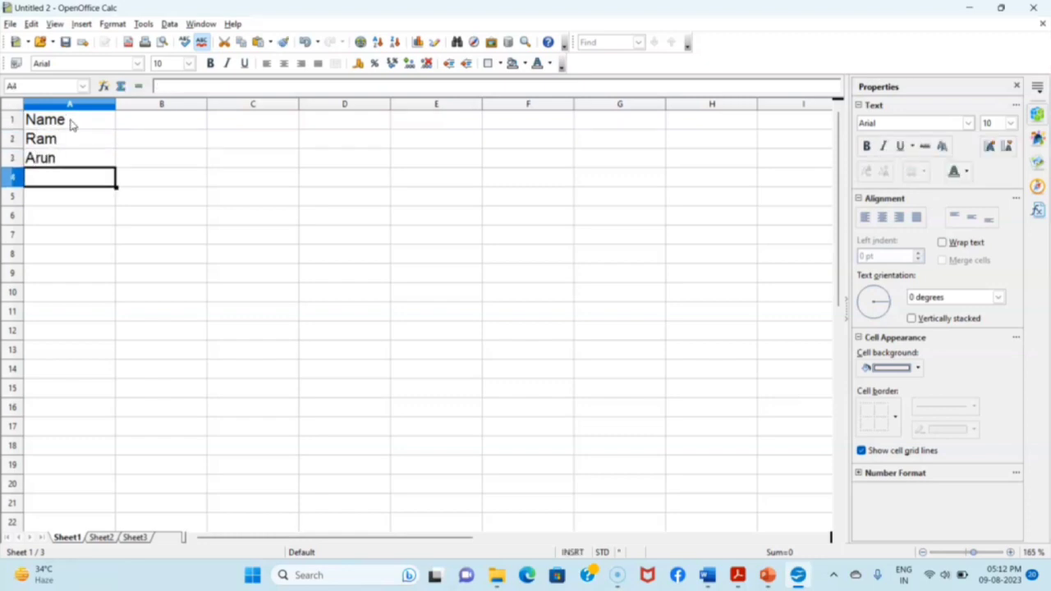
type("Sudha")
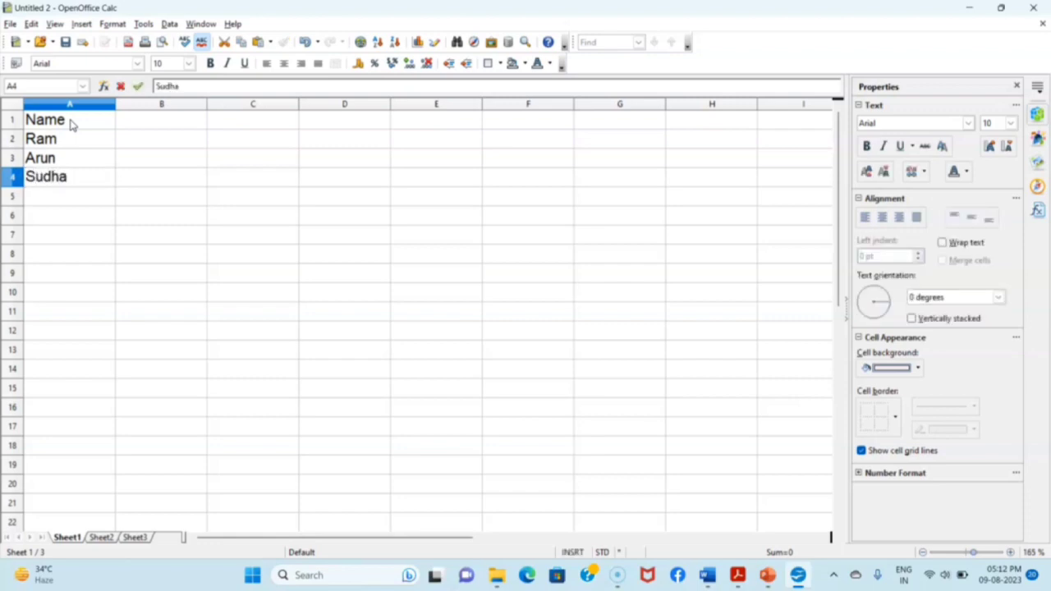
key("Return")
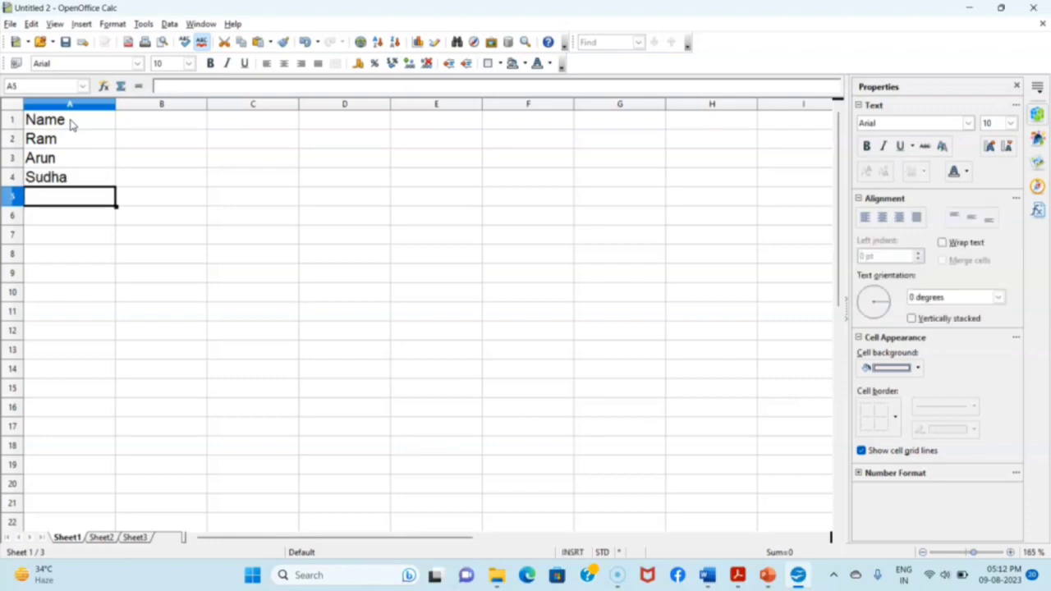
type("Ra")
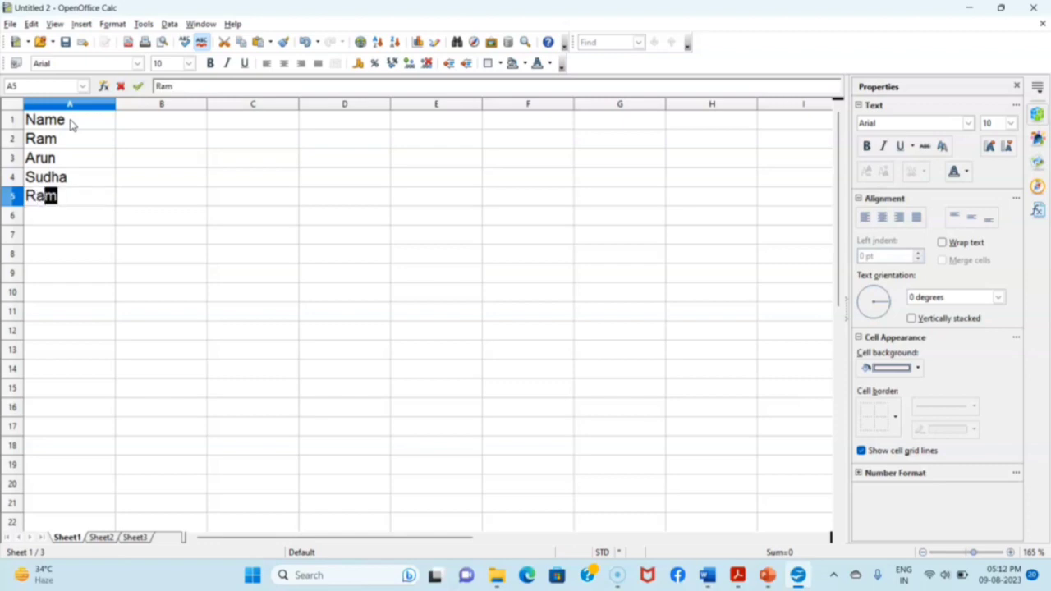
type("ja")
key("Return")
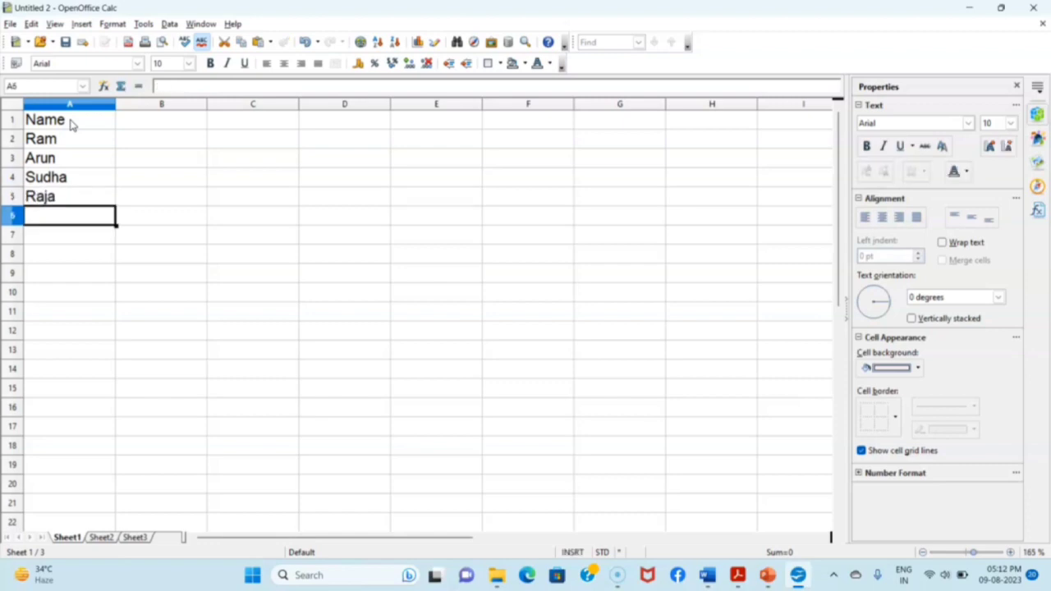
- Enter the header Marks in cell B1
left_click(144, 127)
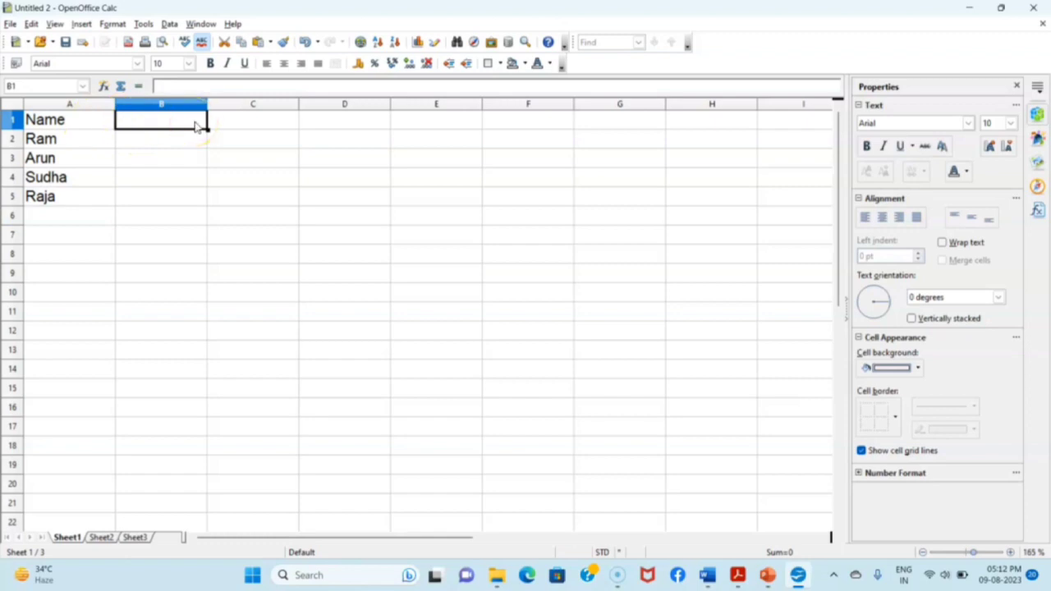
type("Marks")
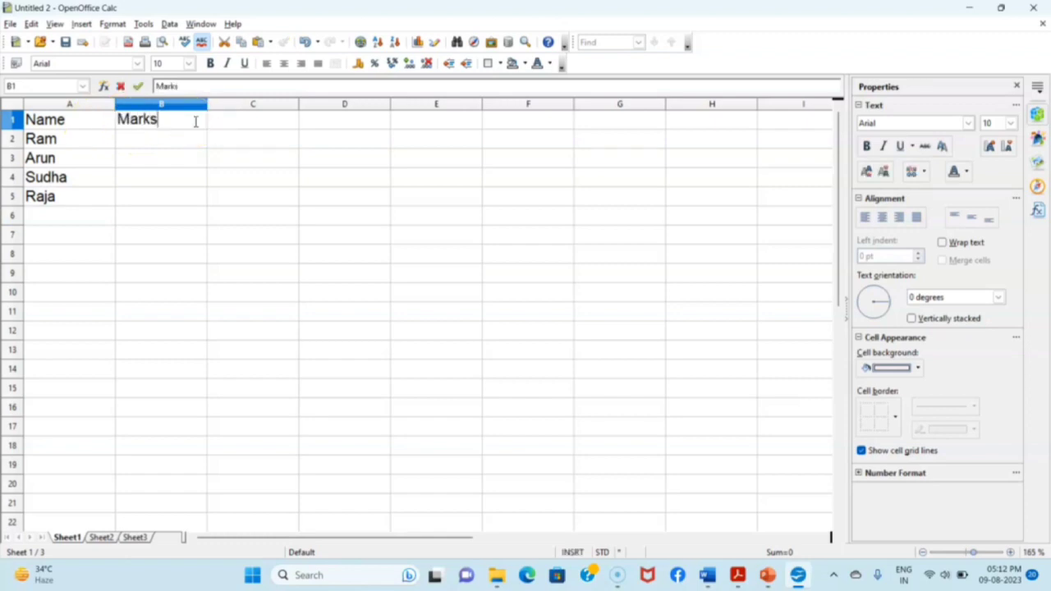
key("Return")
- Apply borders around and between all cells in the range A1:B6
left_click_drag(92, 120, 136, 121)
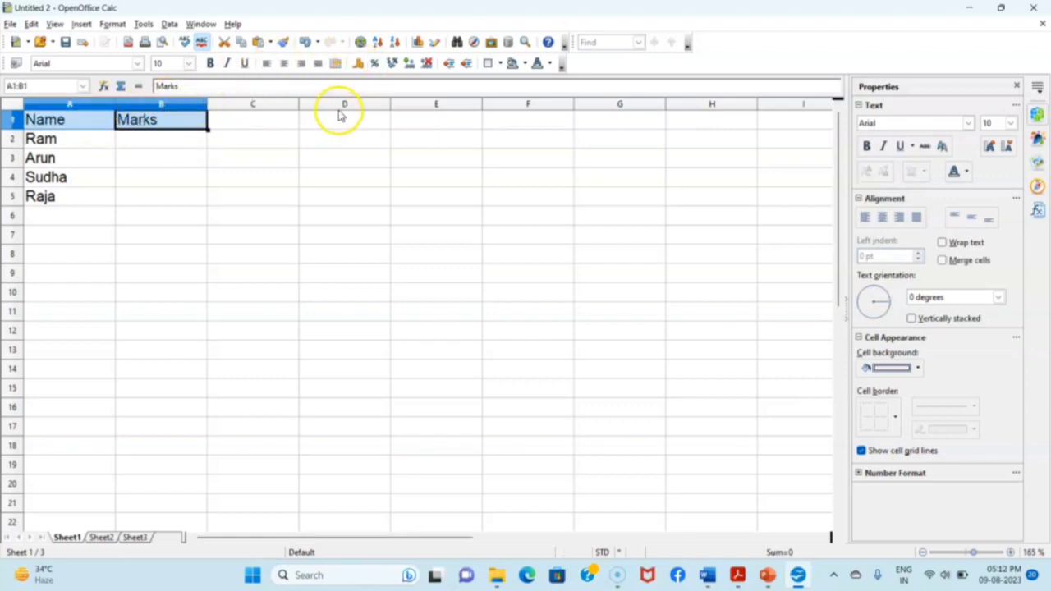
left_click_drag(82, 120, 156, 213)
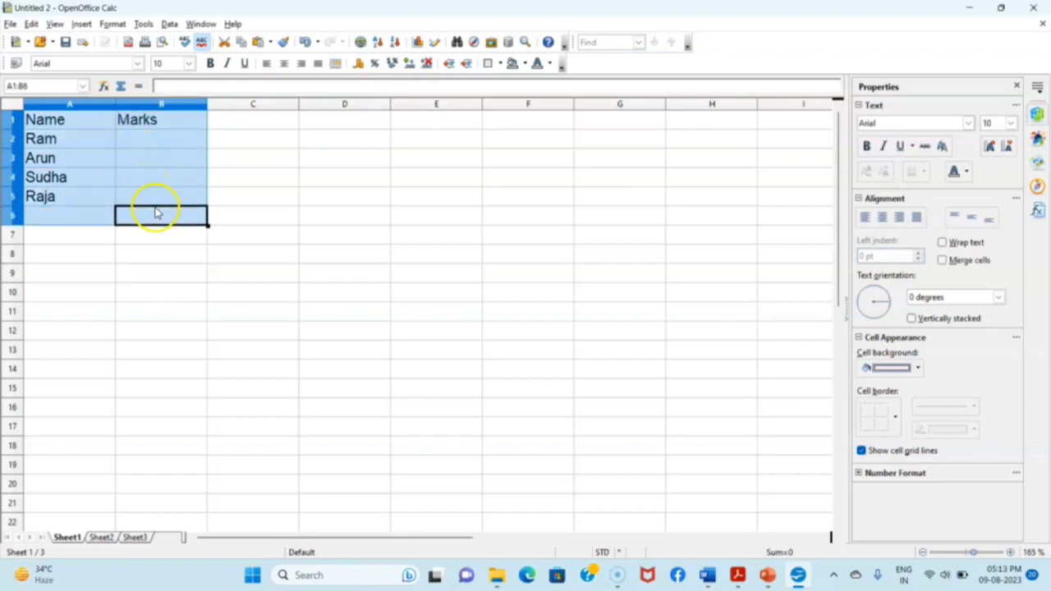
left_click(495, 64)
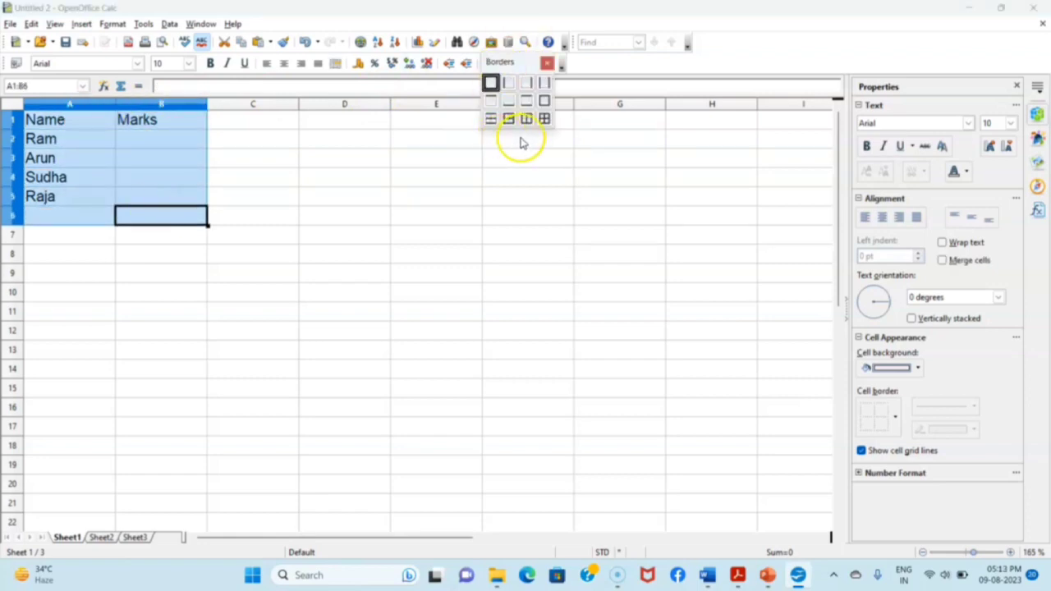
left_click(542, 120)
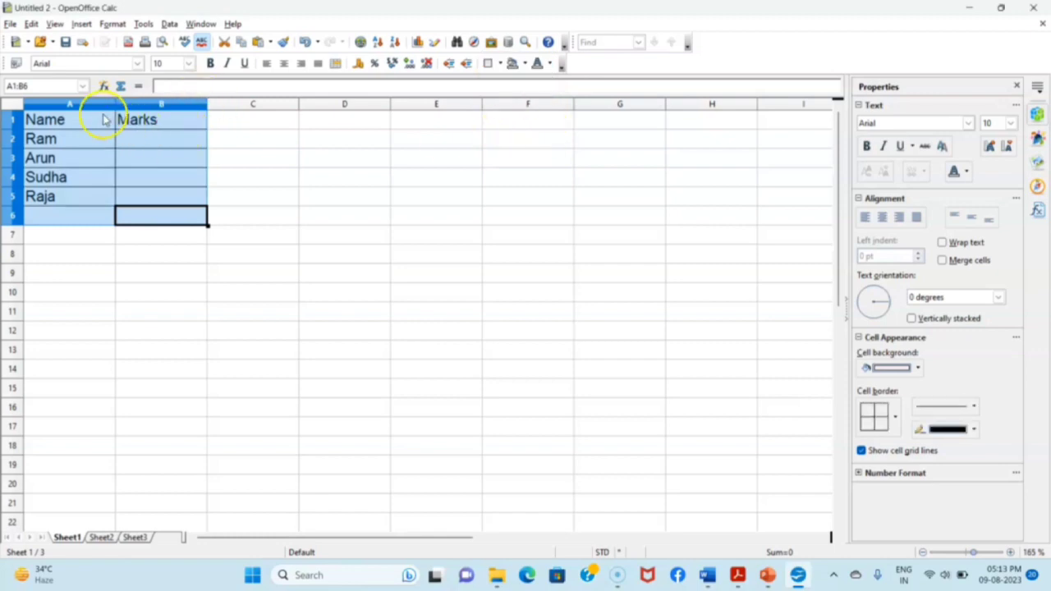
- Give the header cells A1:B1 a yellow background
left_click_drag(105, 120, 153, 122)
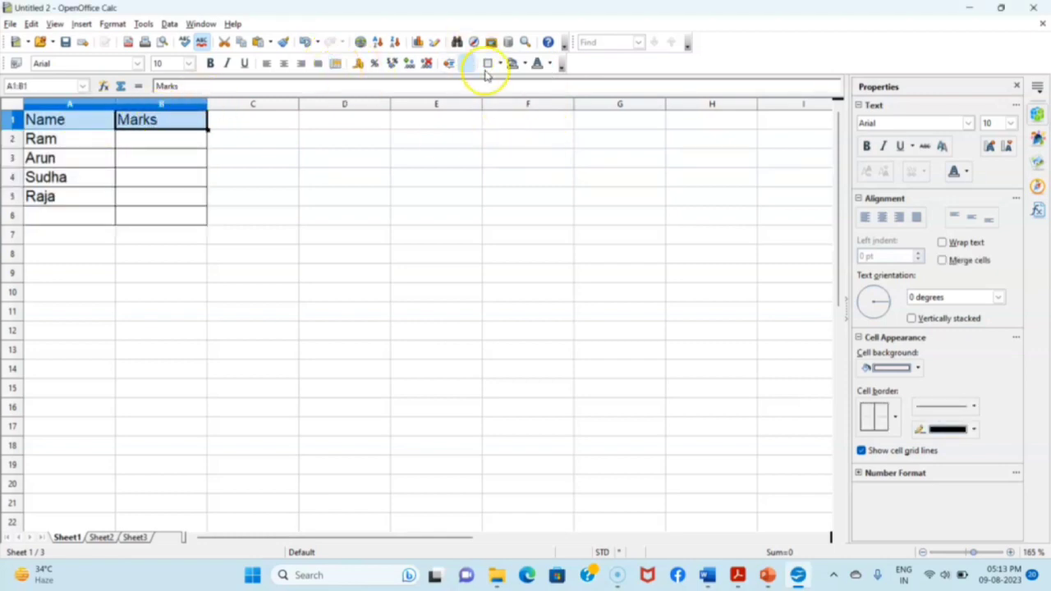
left_click(523, 64)
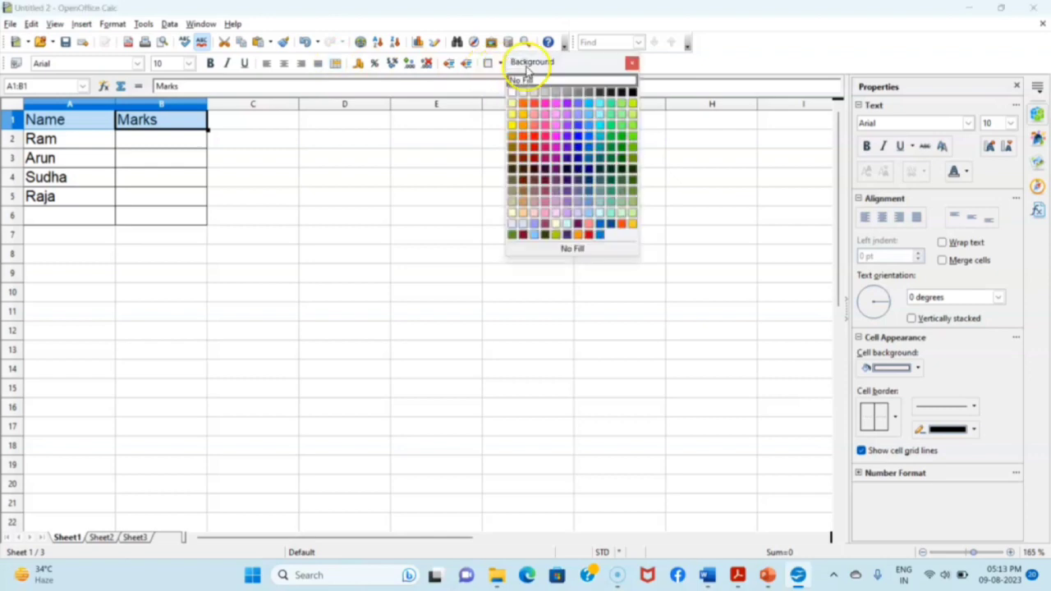
left_click(512, 126)
- Enter 70 as the first student's mark in cell B2
left_click(145, 137)
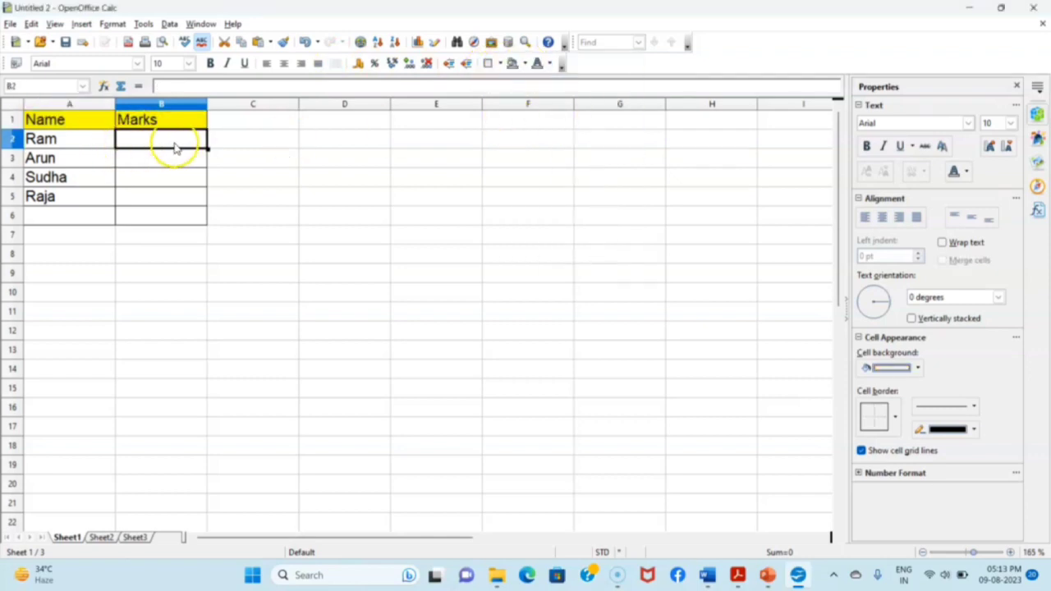
type("70")
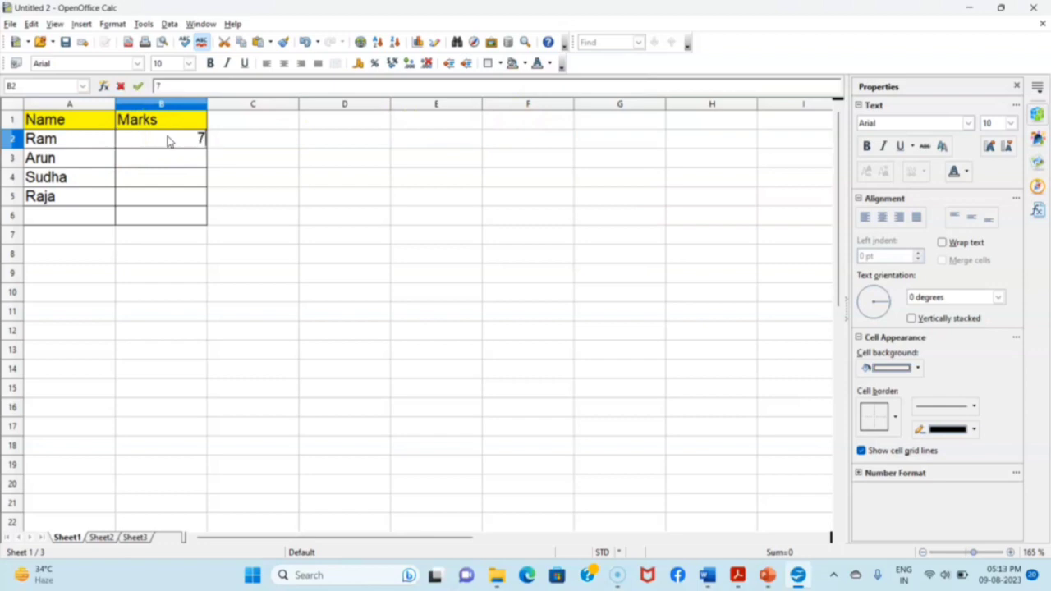
key("Return")
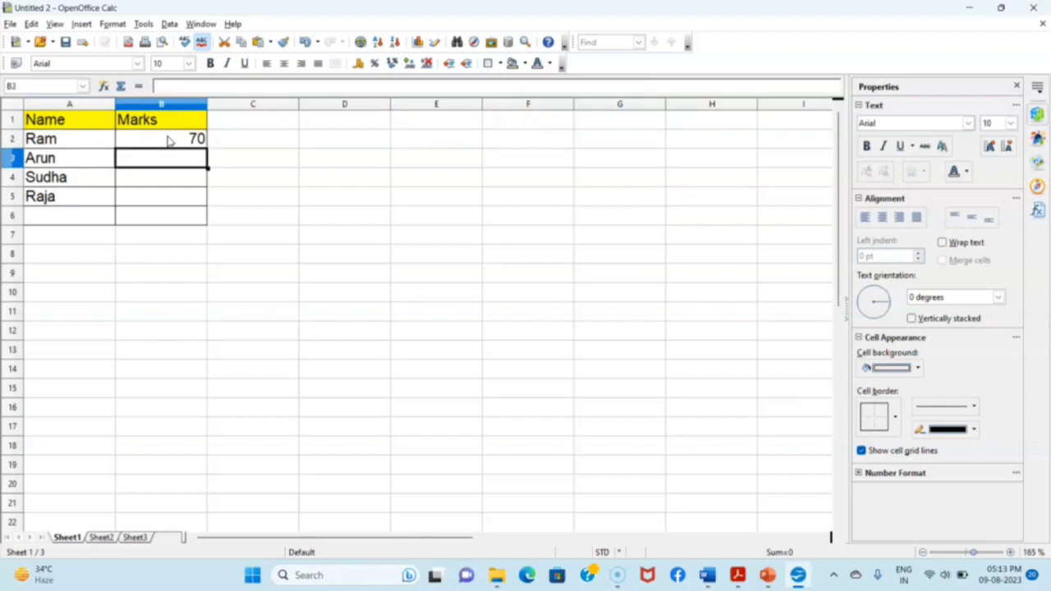
- Enter the marks 20, 18, 19 and 17 in cells B2 to B5
left_click(167, 142)
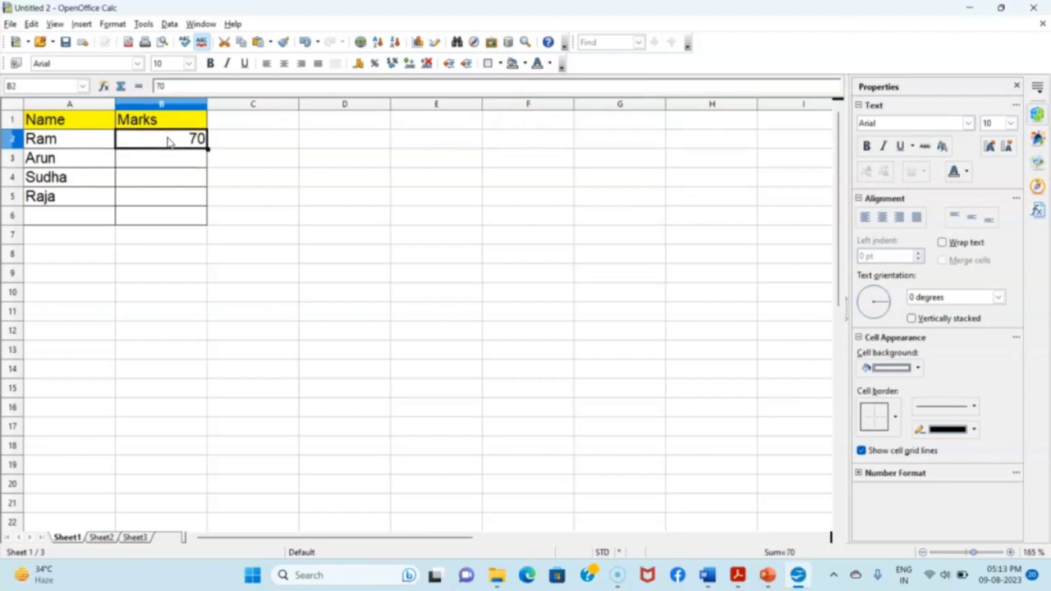
type("20")
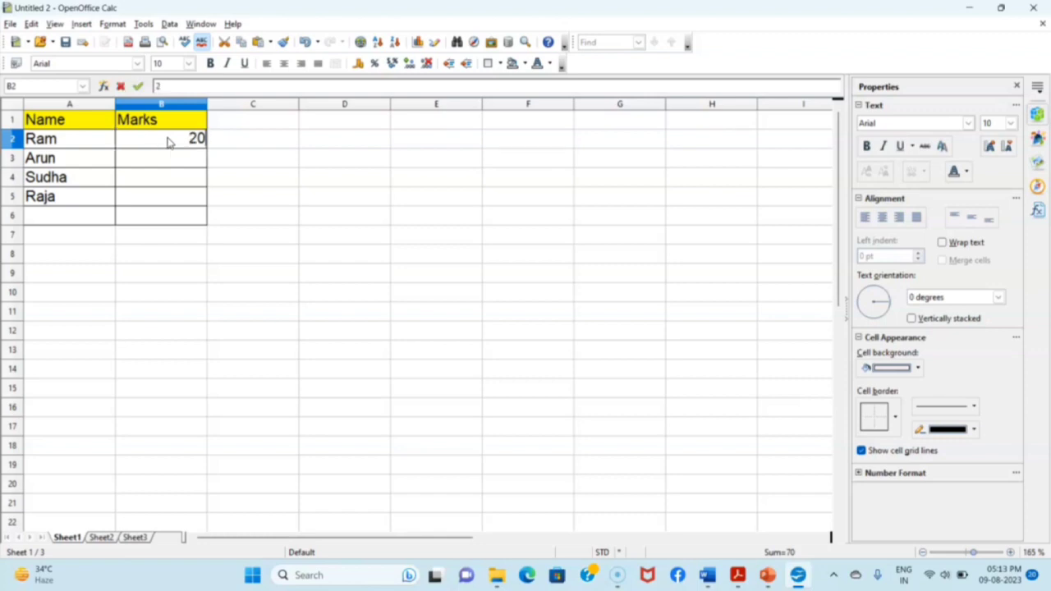
key("Return")
type("18")
key("Return")
type("19")
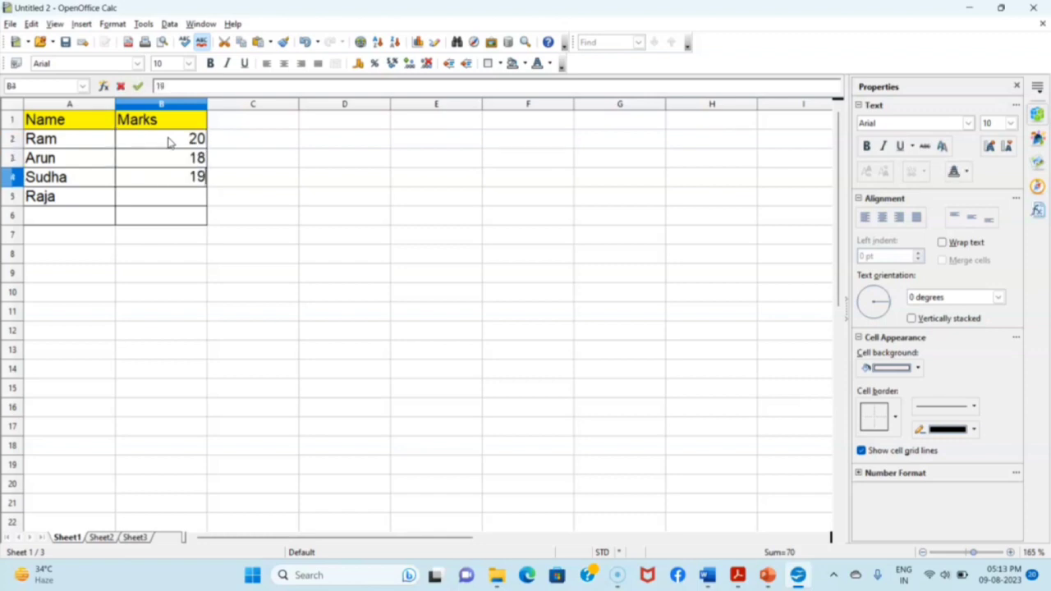
key("Return")
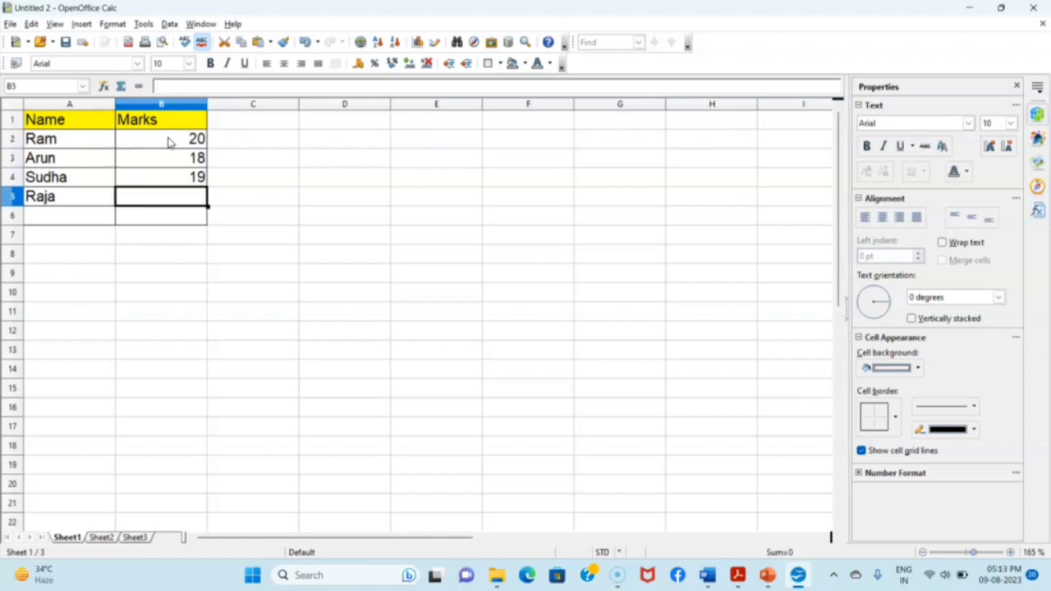
type("17")
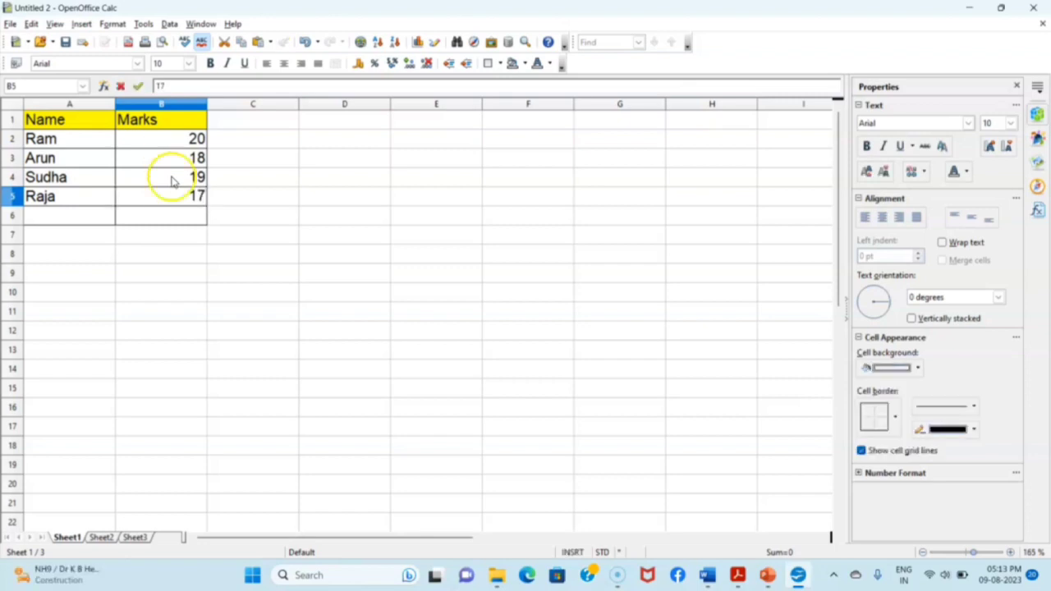
left_click(171, 469)
- Rename Sheet1 as UT-1
left_click(70, 539)
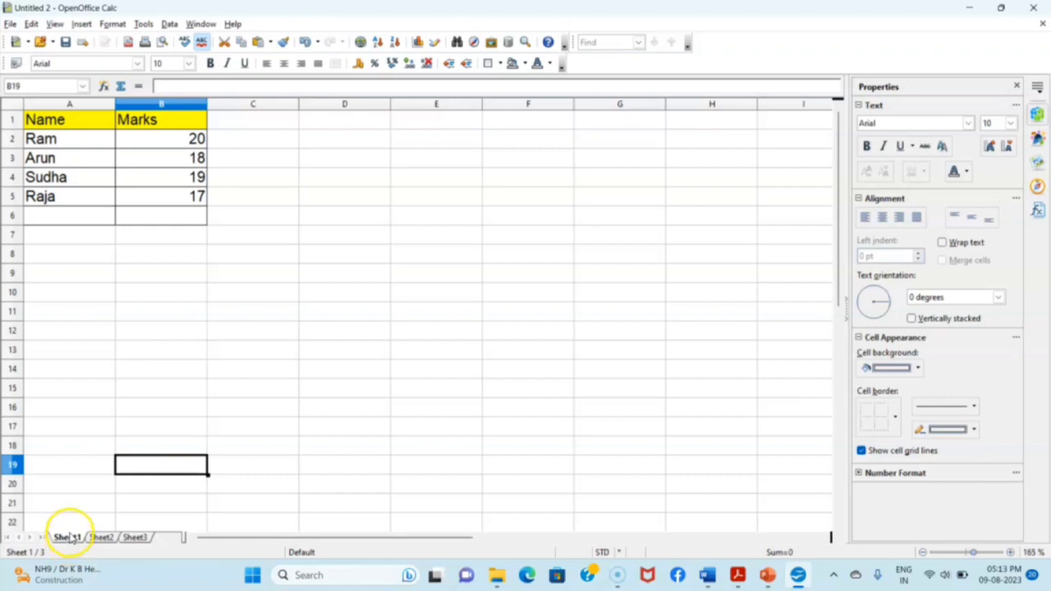
right_click(69, 539)
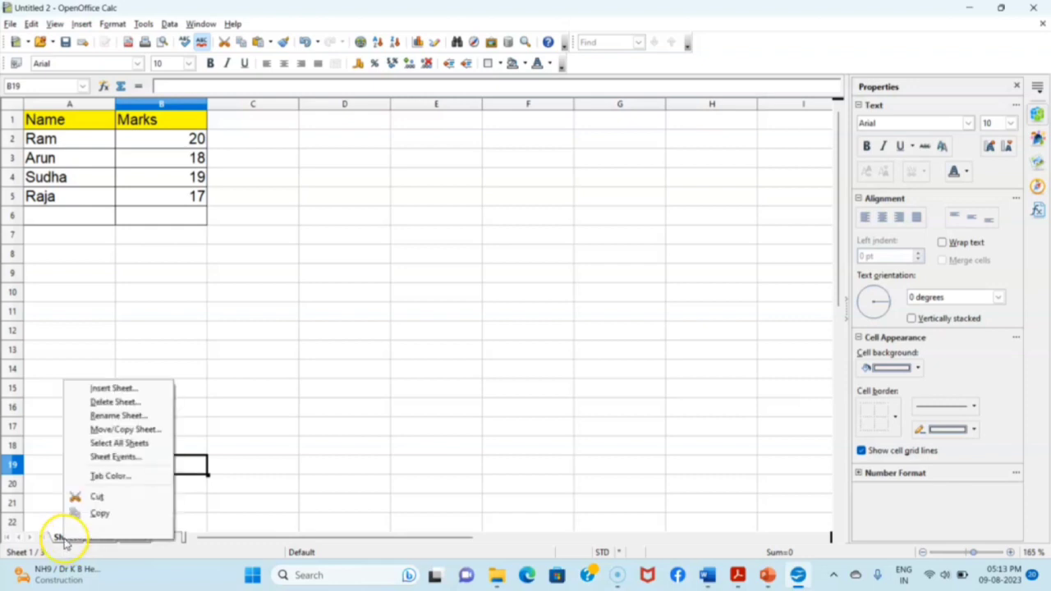
left_click(106, 417)
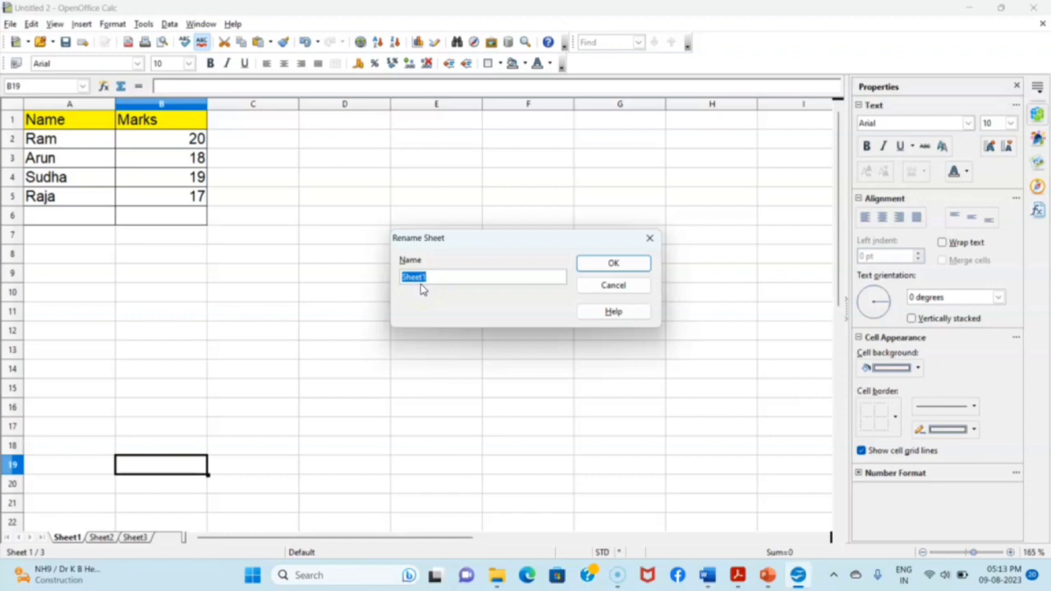
type("UT-1")
left_click(636, 263)
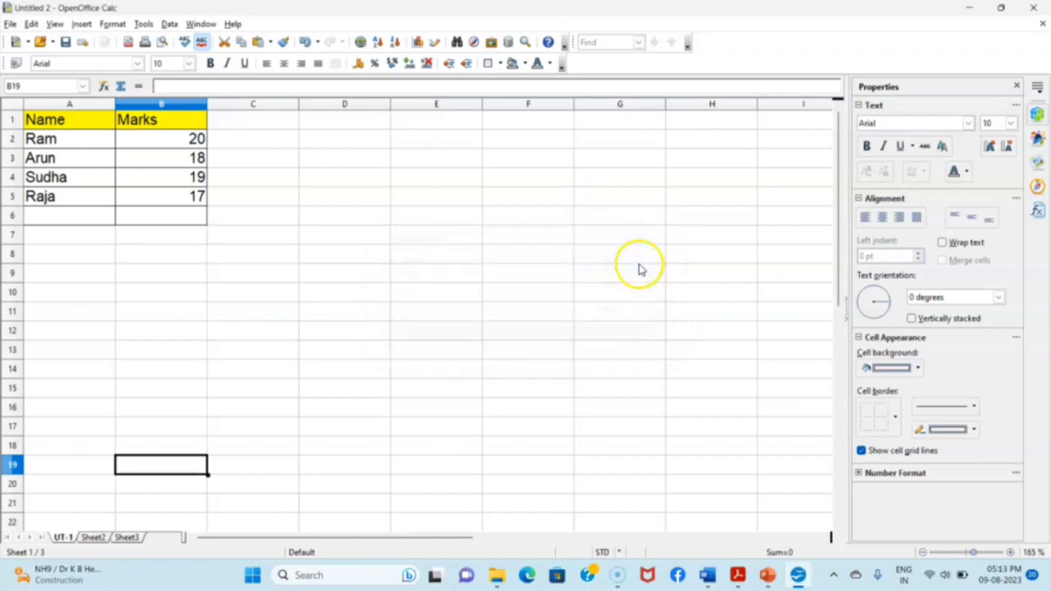
- Rename Sheet2 as UT-2
left_click(93, 537)
right_click(93, 539)
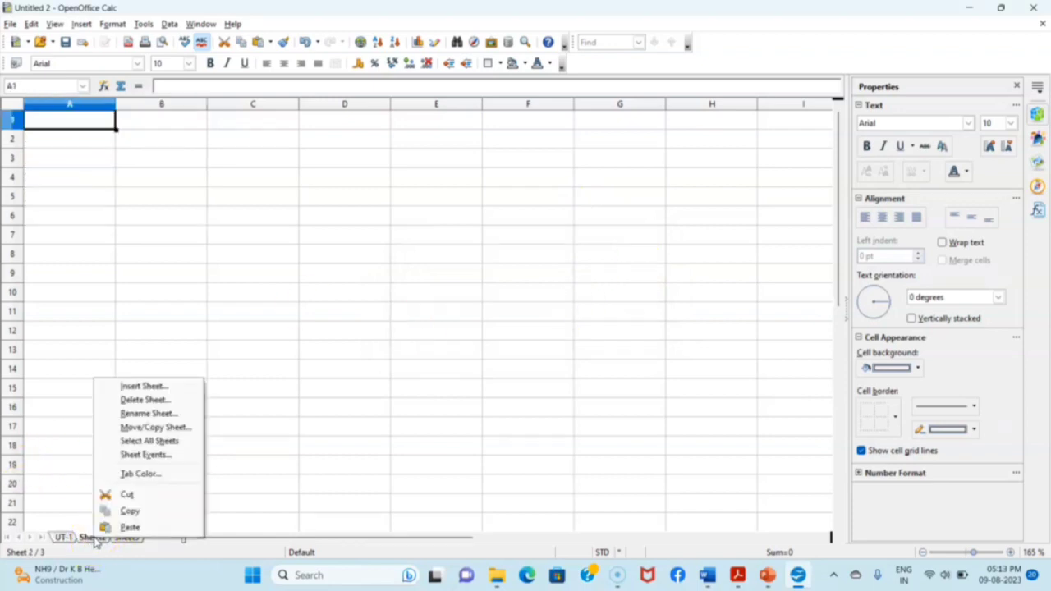
left_click(149, 415)
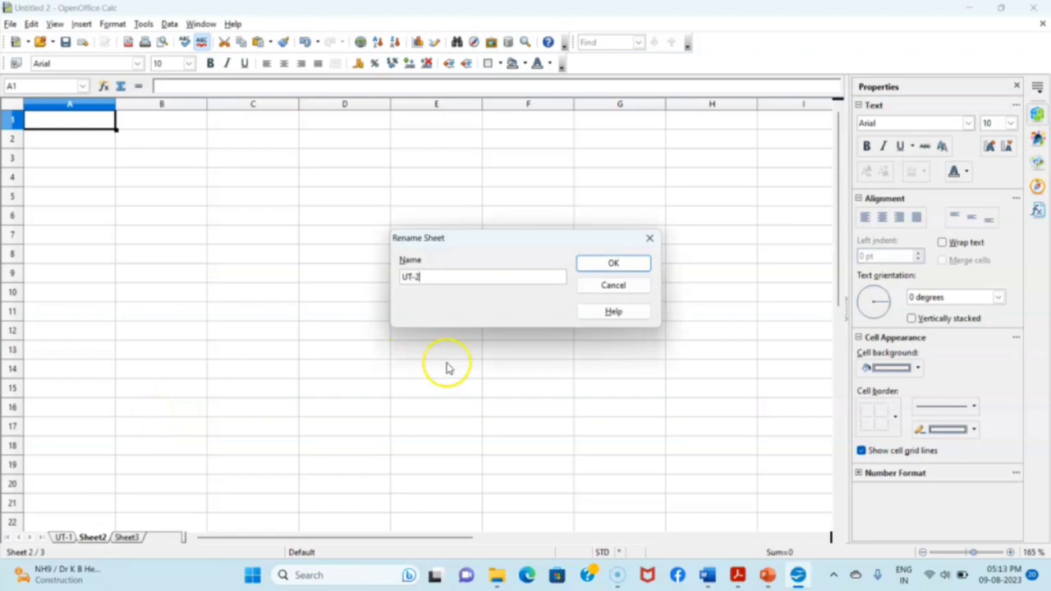
left_click(628, 264)
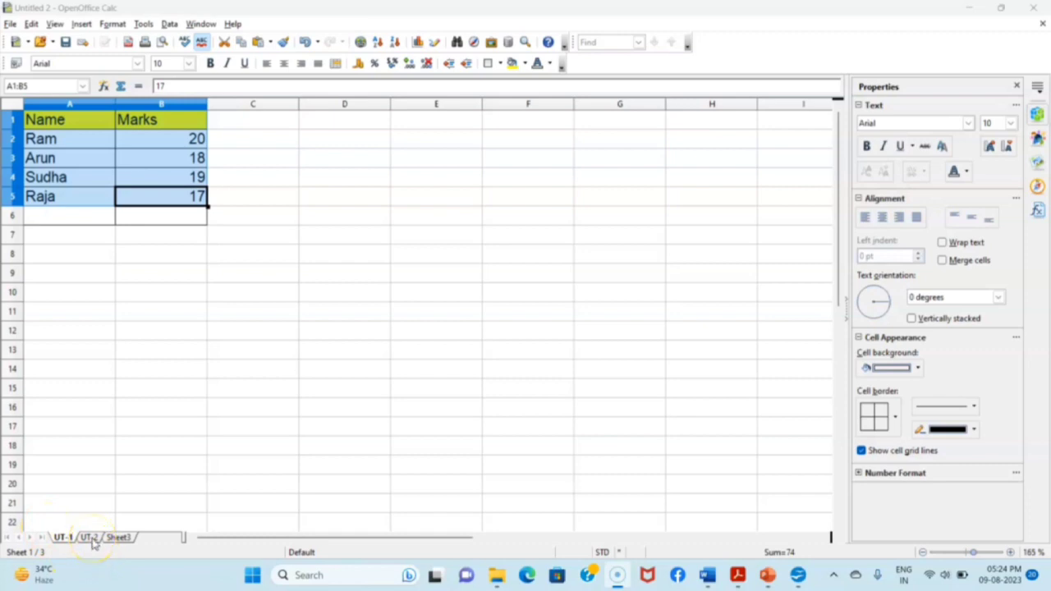
- Copy the marks table in cells A1 to B6 of sheet UT-1 to cell A1 of sheet UT-2
left_click(37, 293)
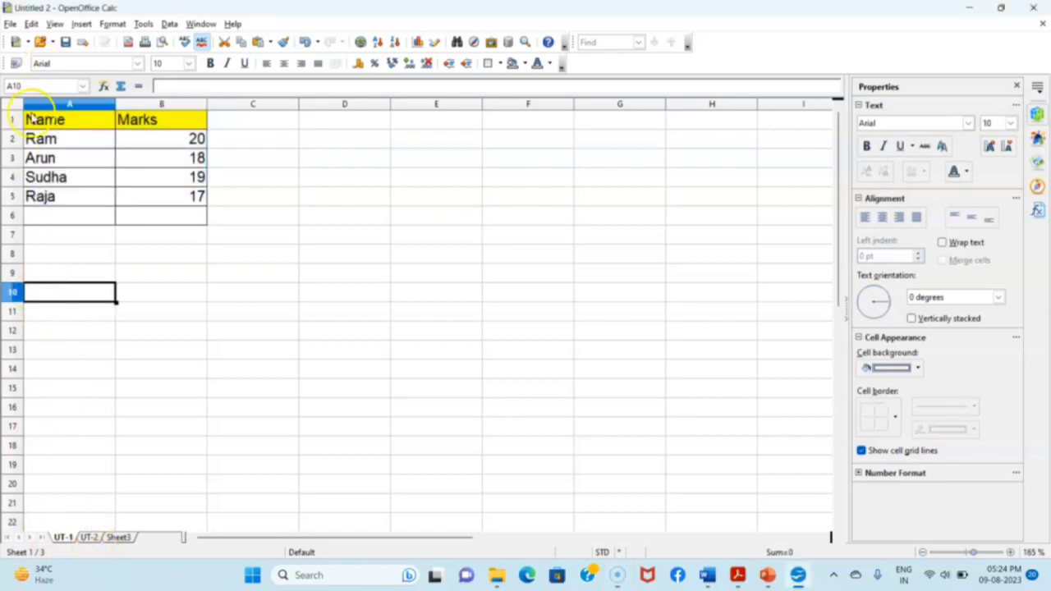
left_click_drag(44, 124, 188, 219)
key("ctrl+c")
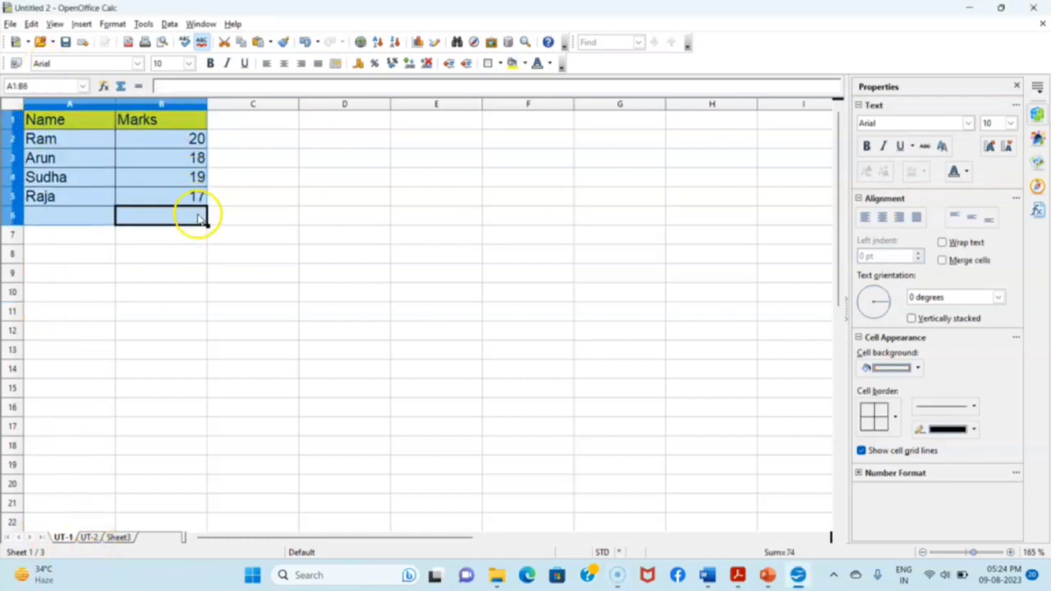
left_click(35, 25)
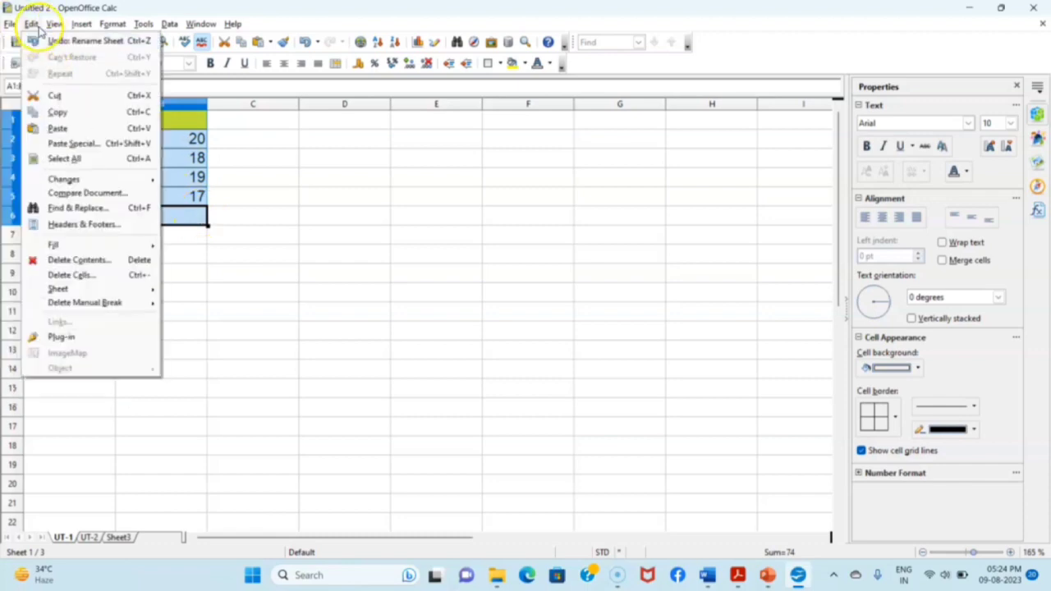
left_click(81, 111)
left_click(88, 537)
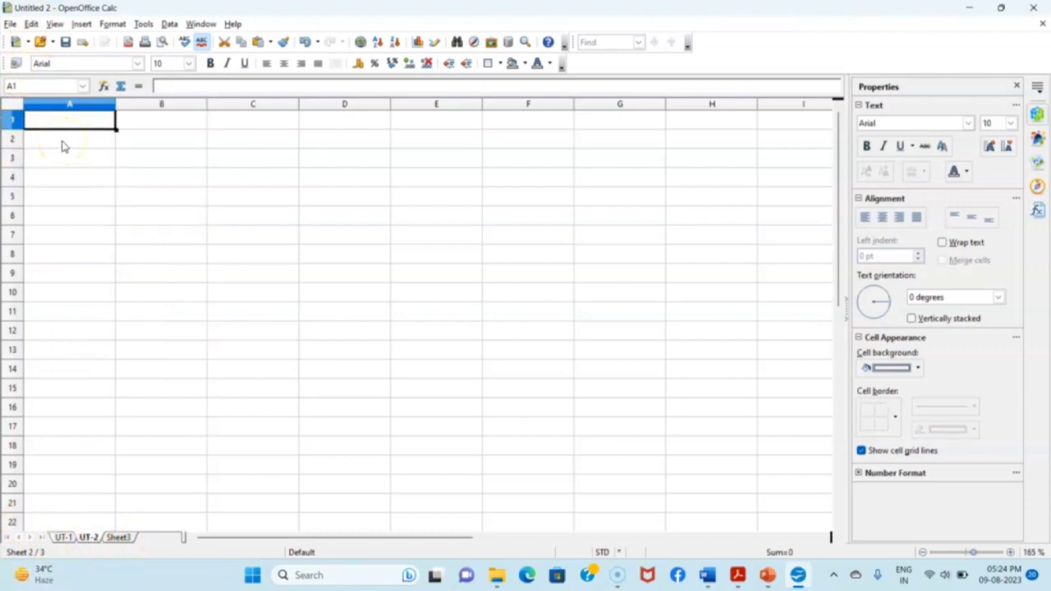
key("ctrl+v")
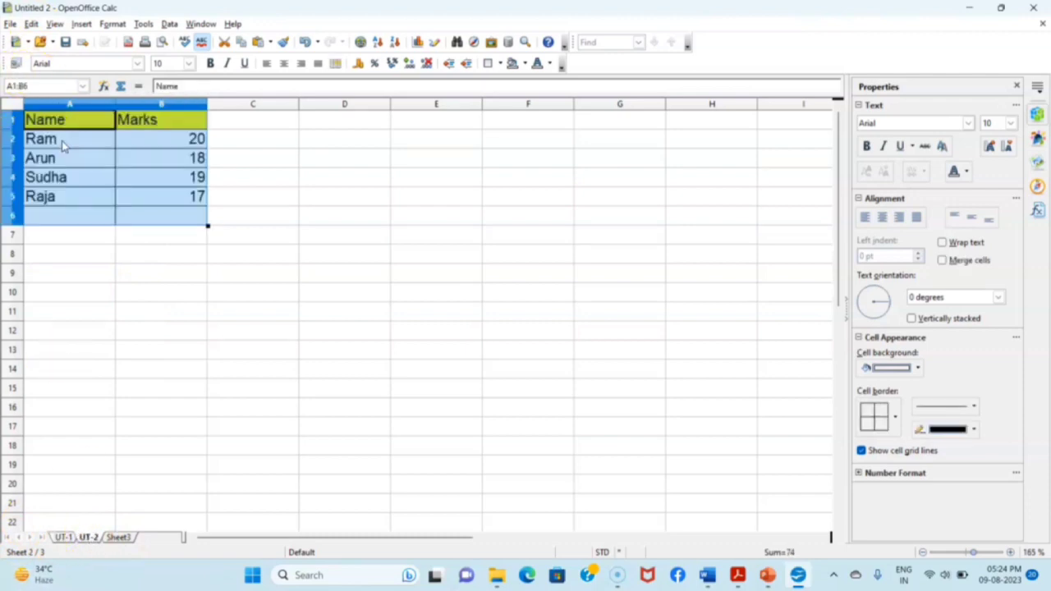
- Replace the marks in cells B2 to B5 of sheet UT-2 with 15, 16, 14 and 18
left_click(158, 142)
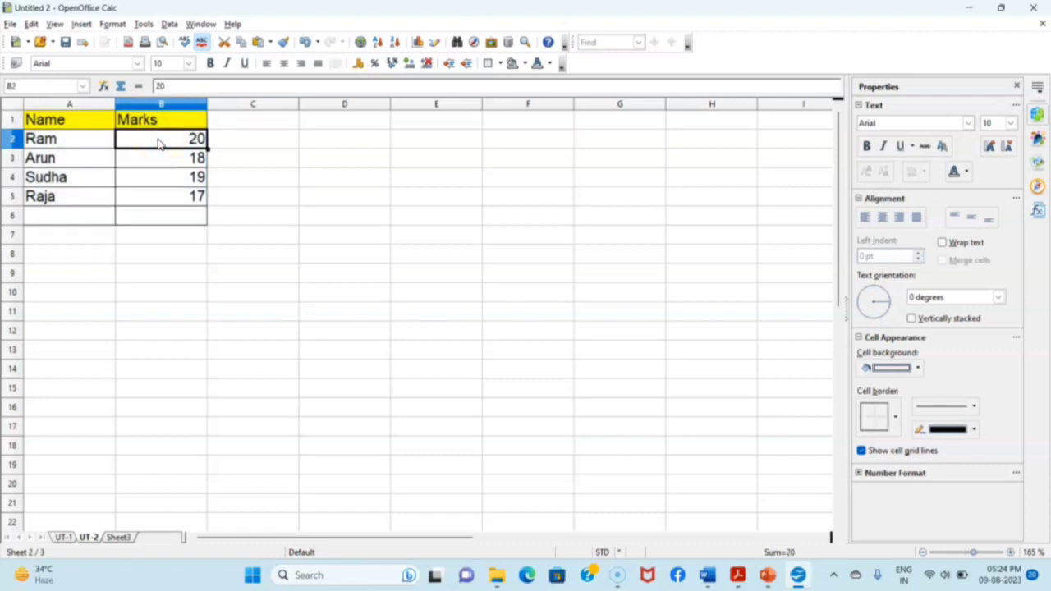
type("15")
key("Return")
type("16")
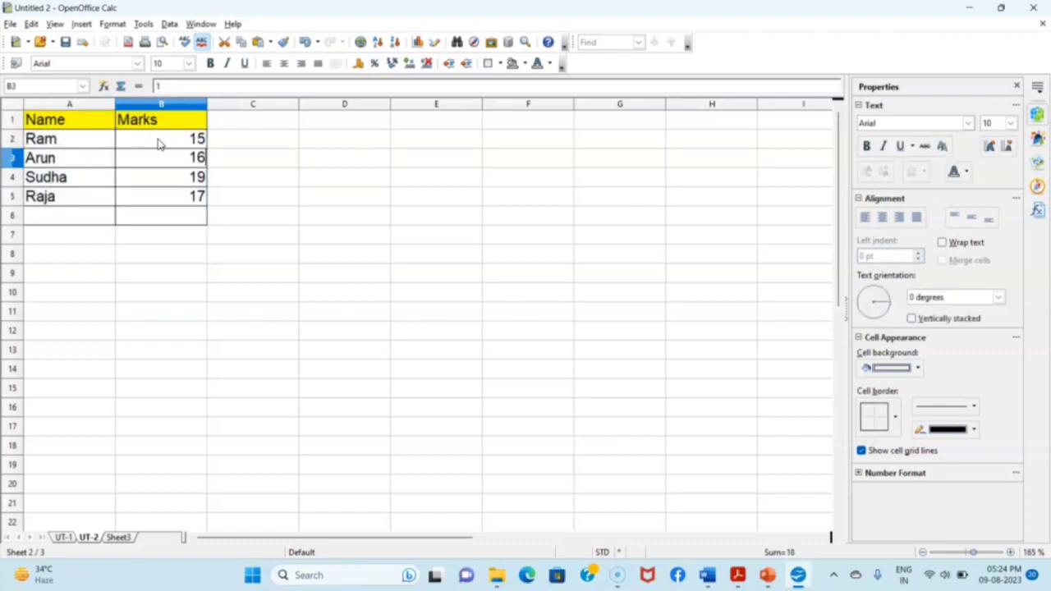
key("Return")
type("1")
key("Return")
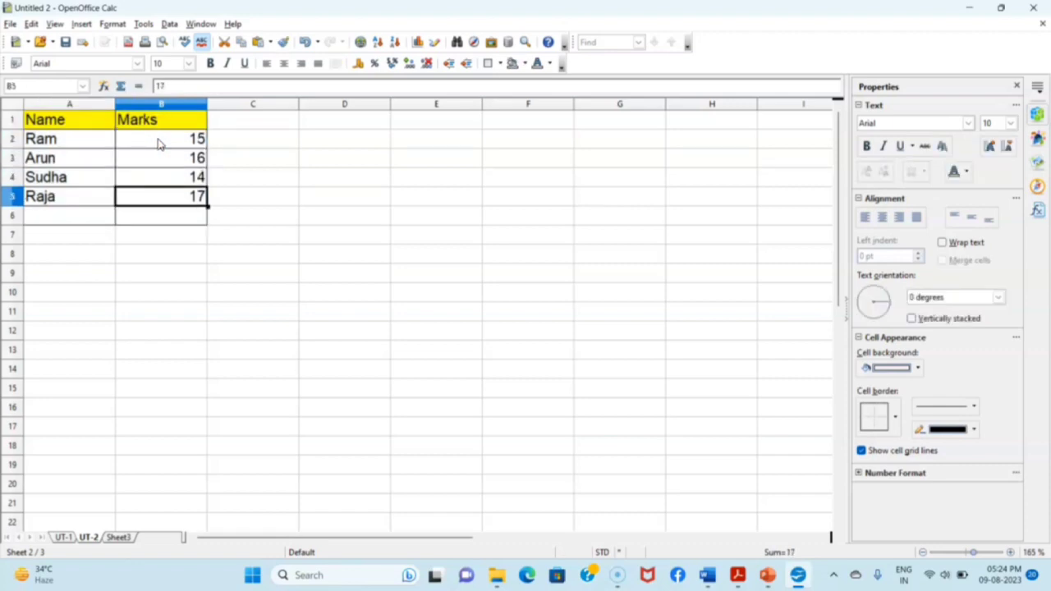
type("18")
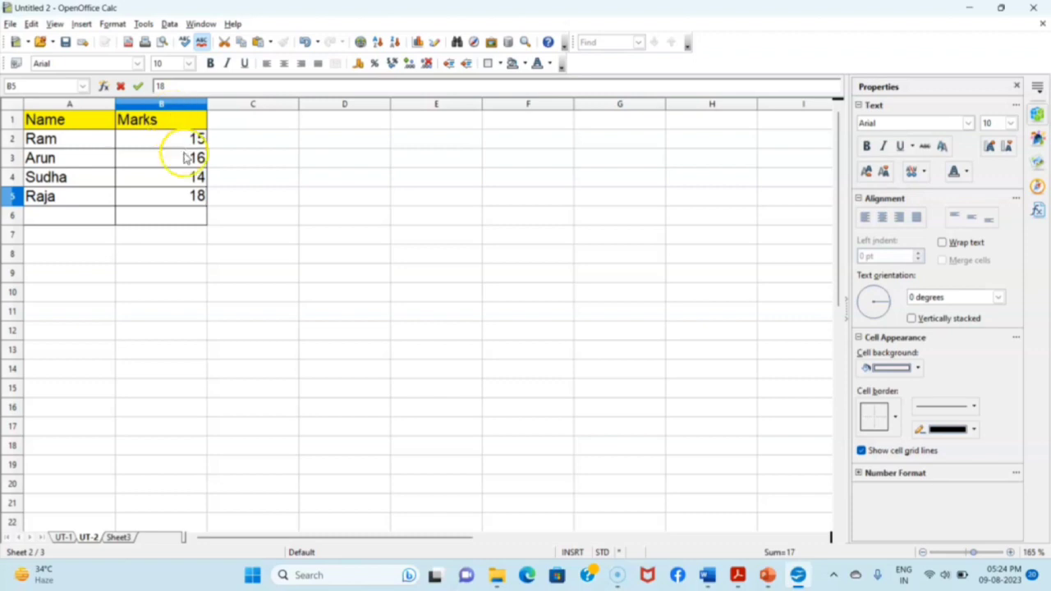
- Insert an empty row above row 3 of the UT-2 marks table
left_click(12, 157)
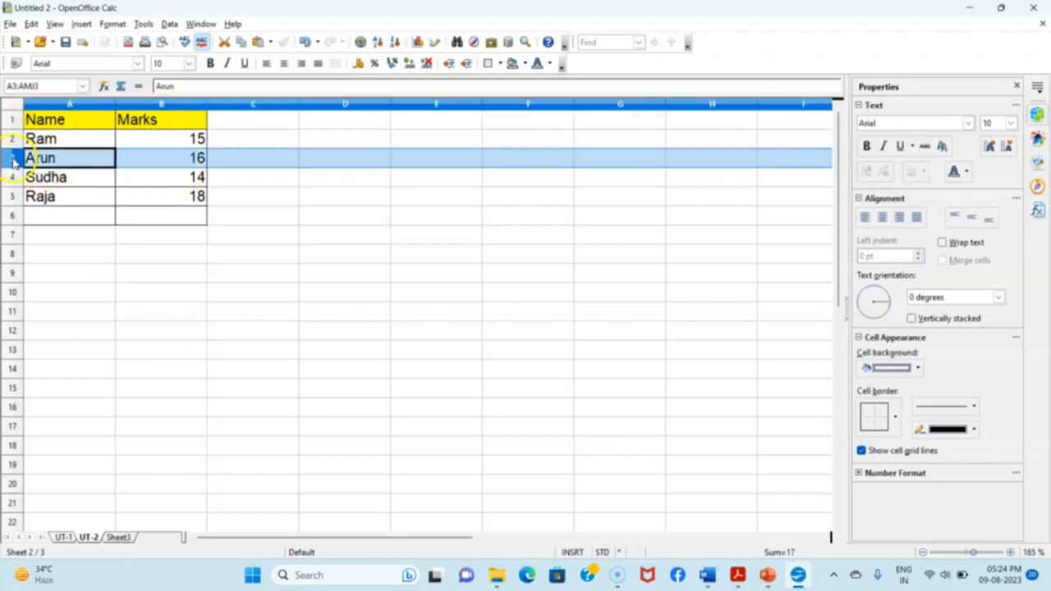
right_click(11, 158)
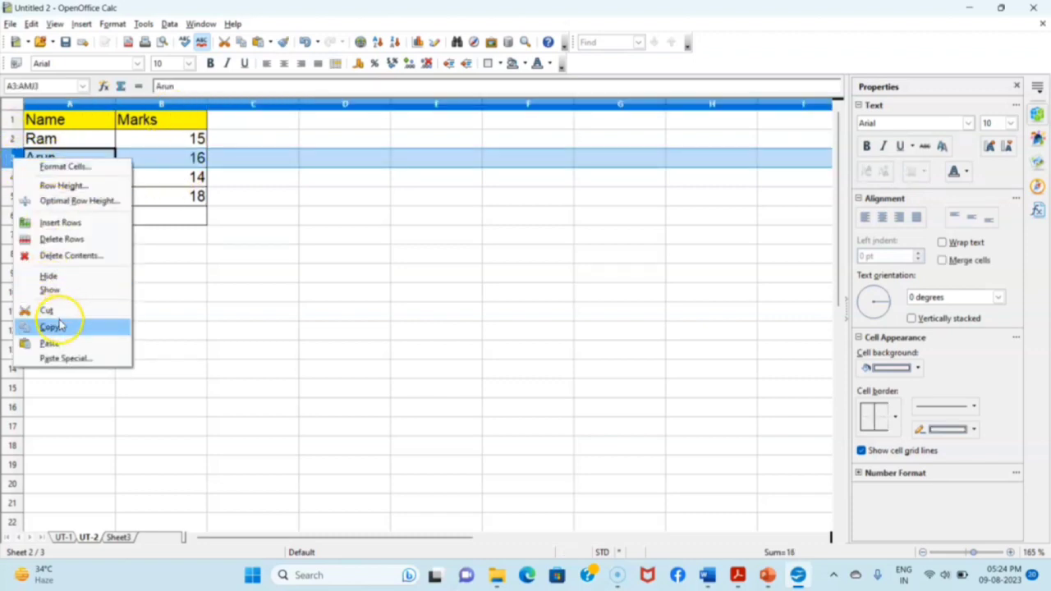
left_click(59, 225)
- Enter a new student's name in cell A3 and the mark 14 in cell B3
left_click(61, 164)
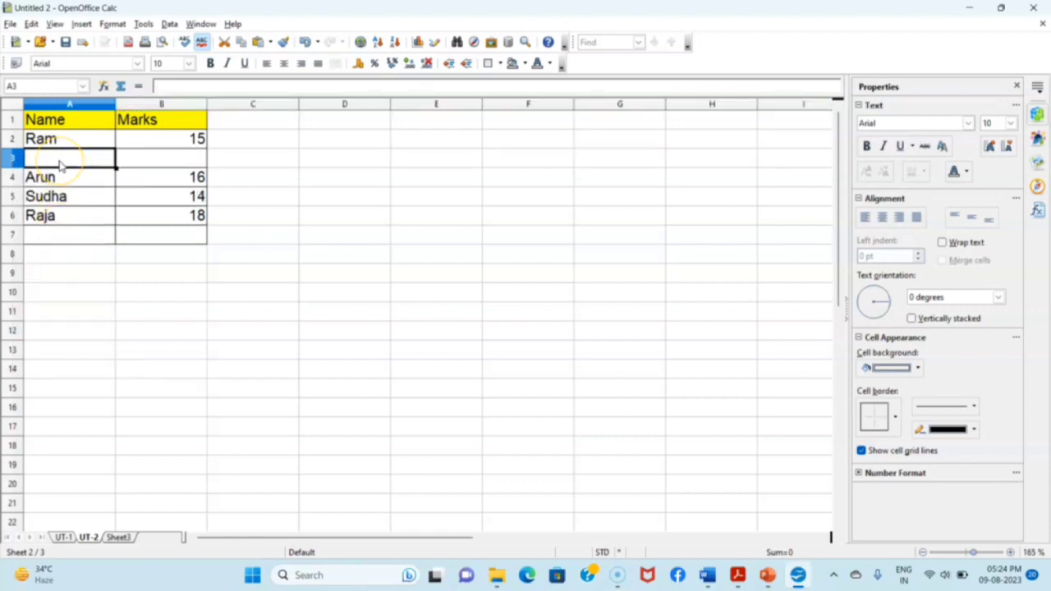
type("sUJAT")
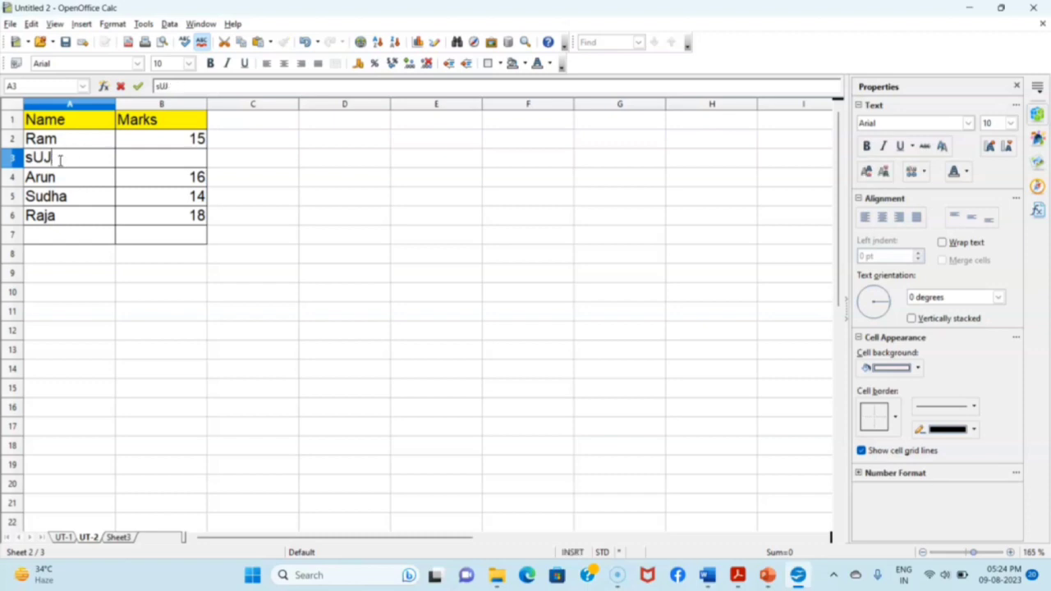
type("S")
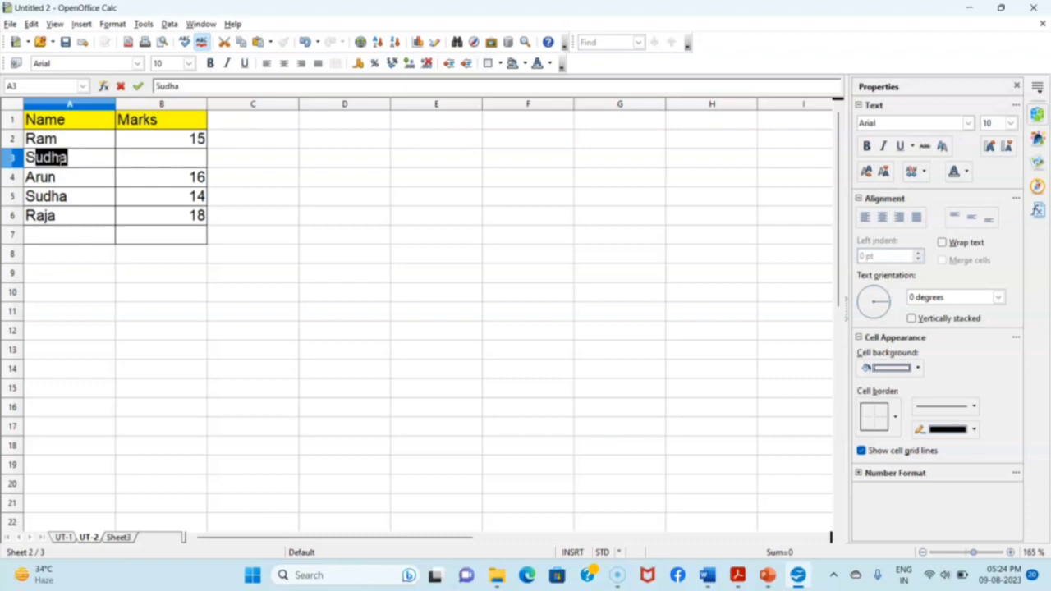
type("ujata")
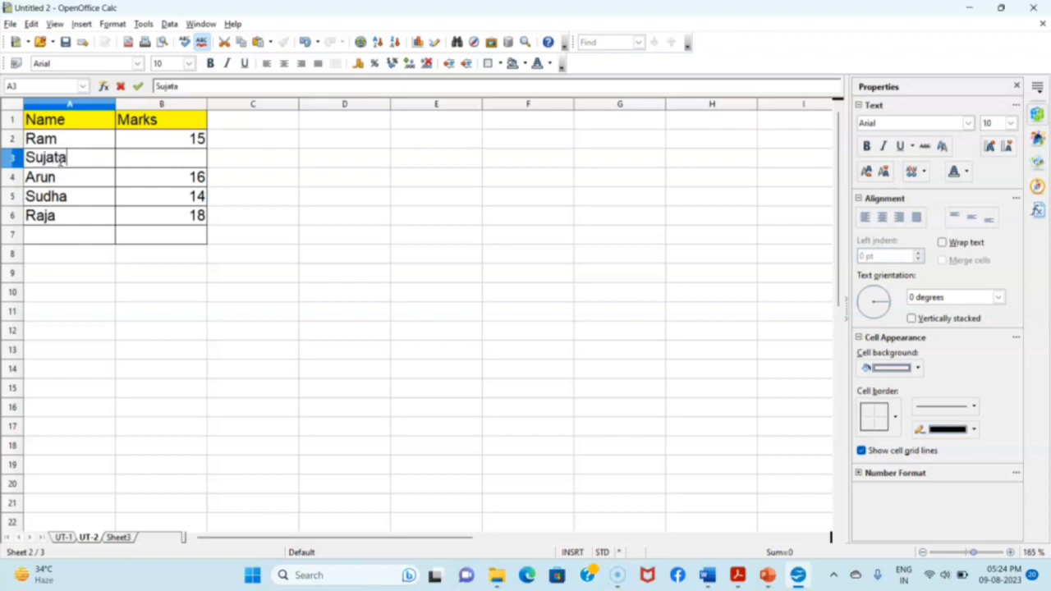
key("Tab")
type("14")
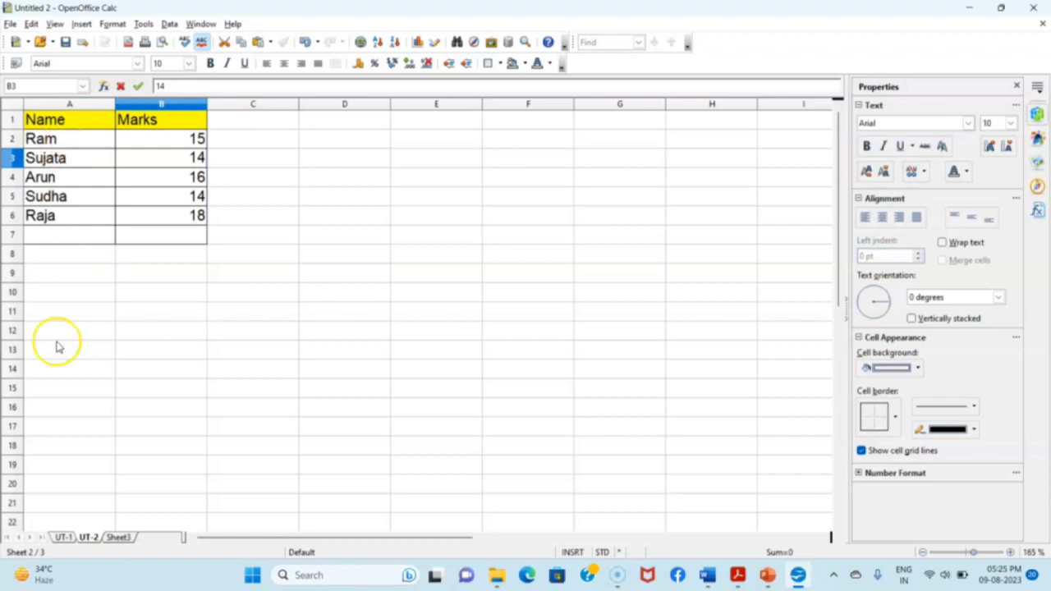
- Copy the table in cells A1 to B6 of sheet UT-2 to cell A1 of Sheet3
left_click(66, 536)
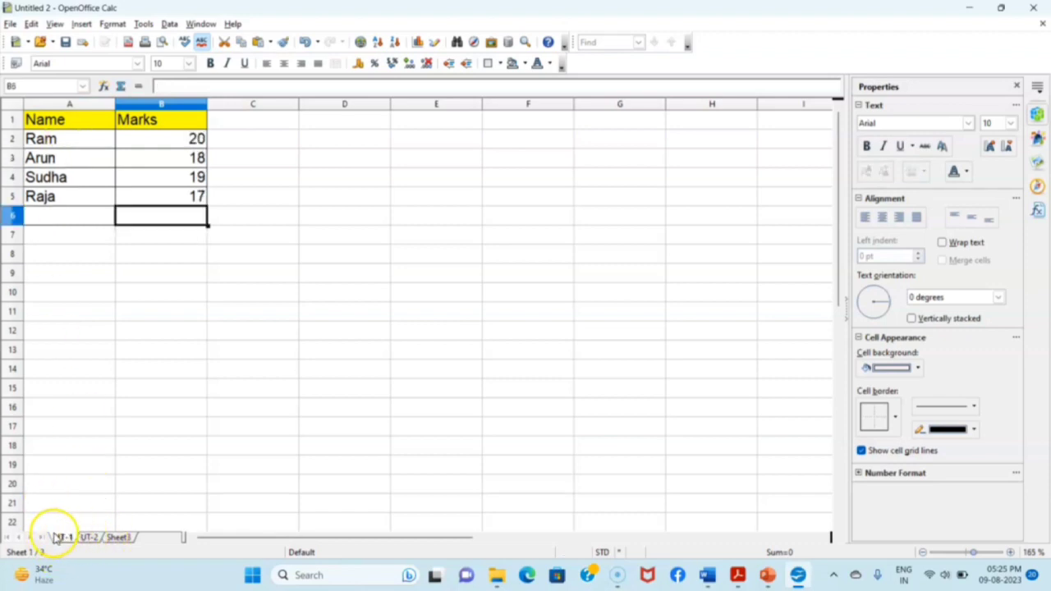
left_click(89, 537)
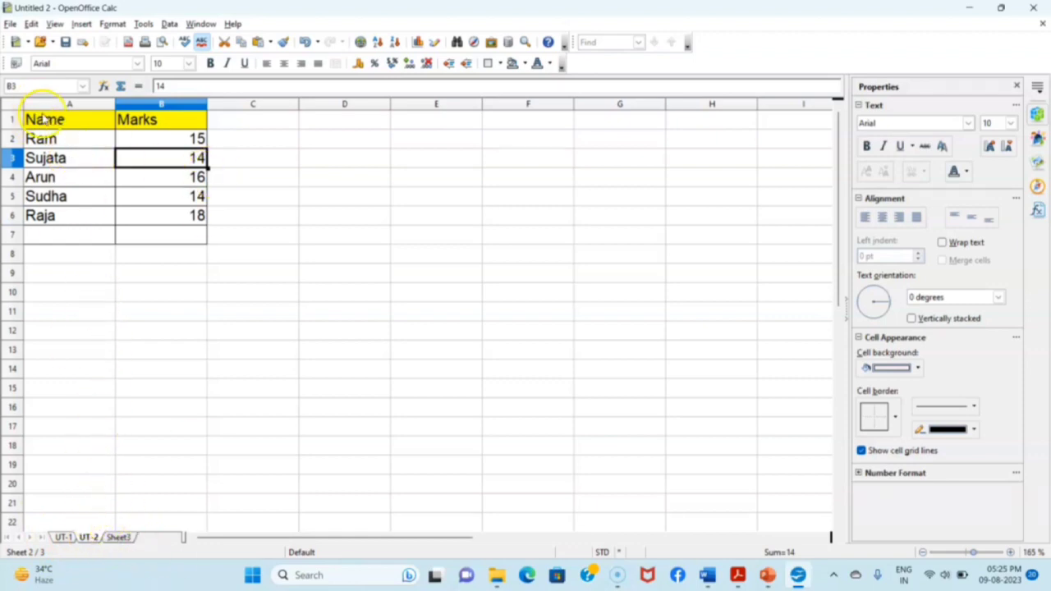
left_click_drag(45, 119, 161, 215)
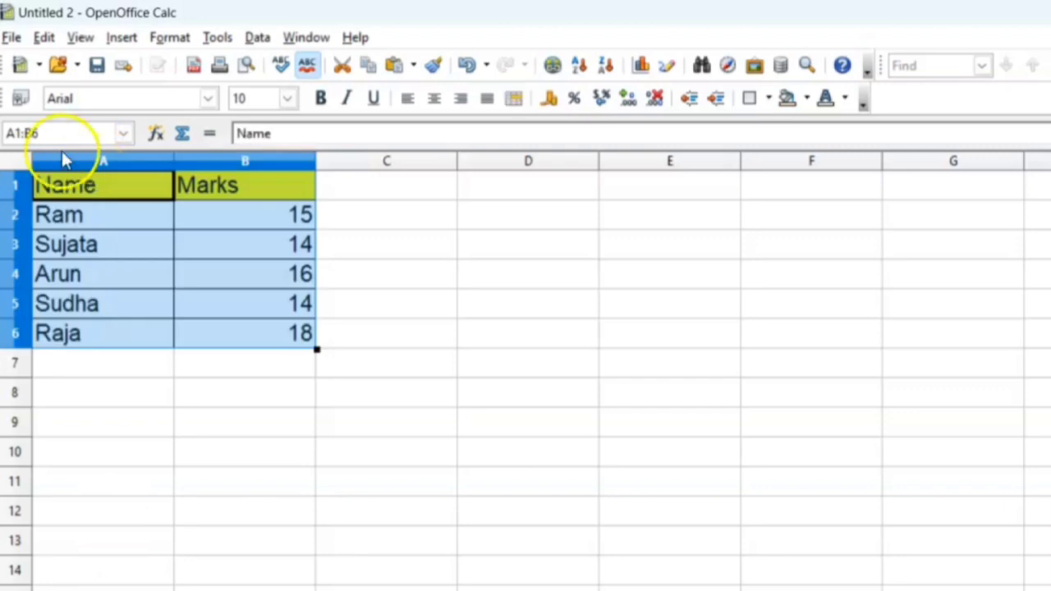
- Replace the marks in cells B2 to B6 of Sheet3 with 14, 16, 18, 19 and 20
left_click(295, 215)
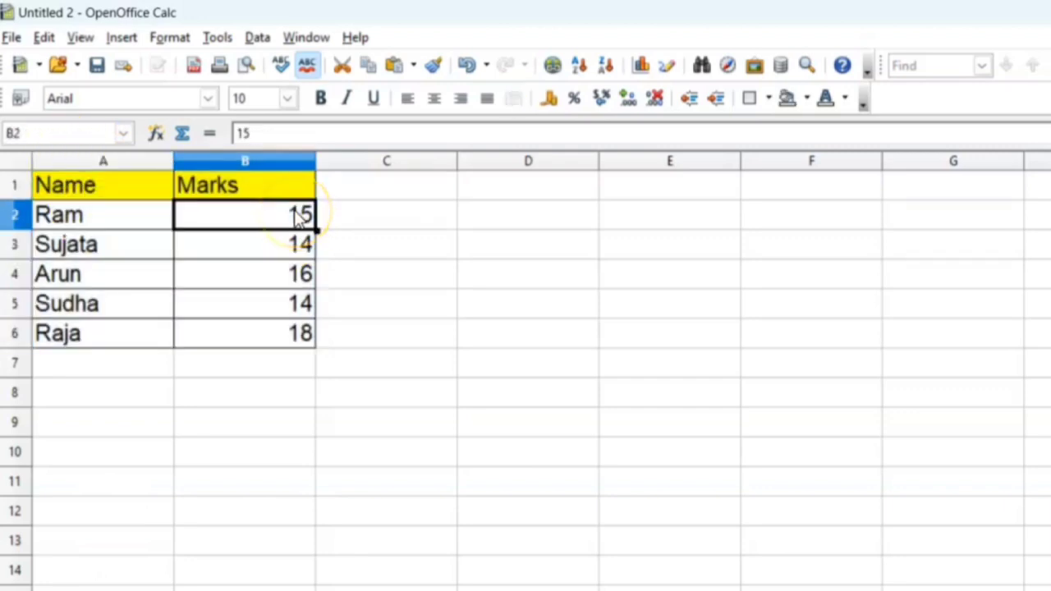
type("14")
key("Return")
type("16")
key("Return")
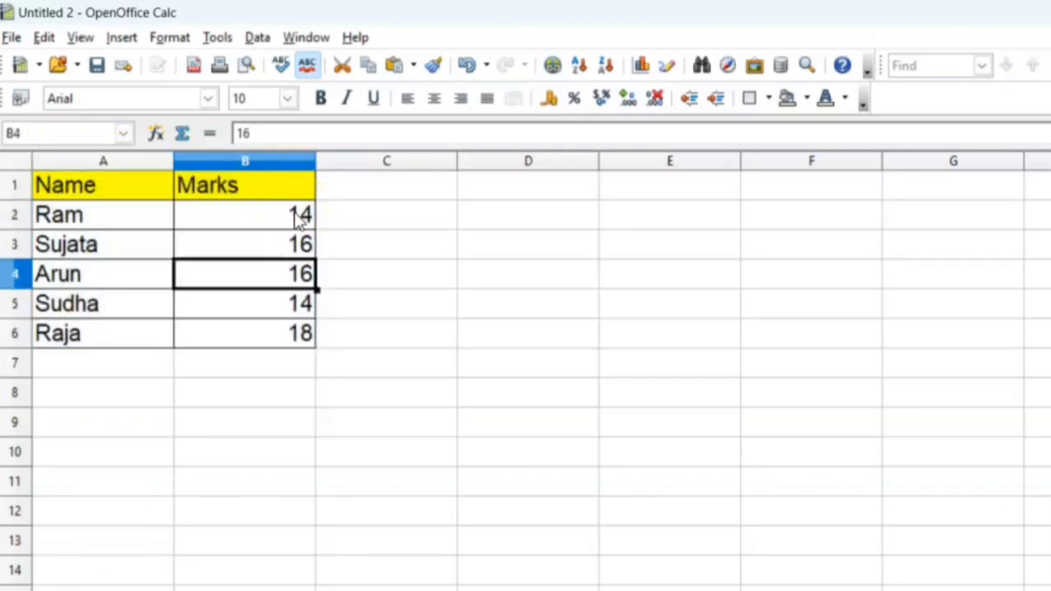
type("18")
key("Return")
type("19")
key("Return")
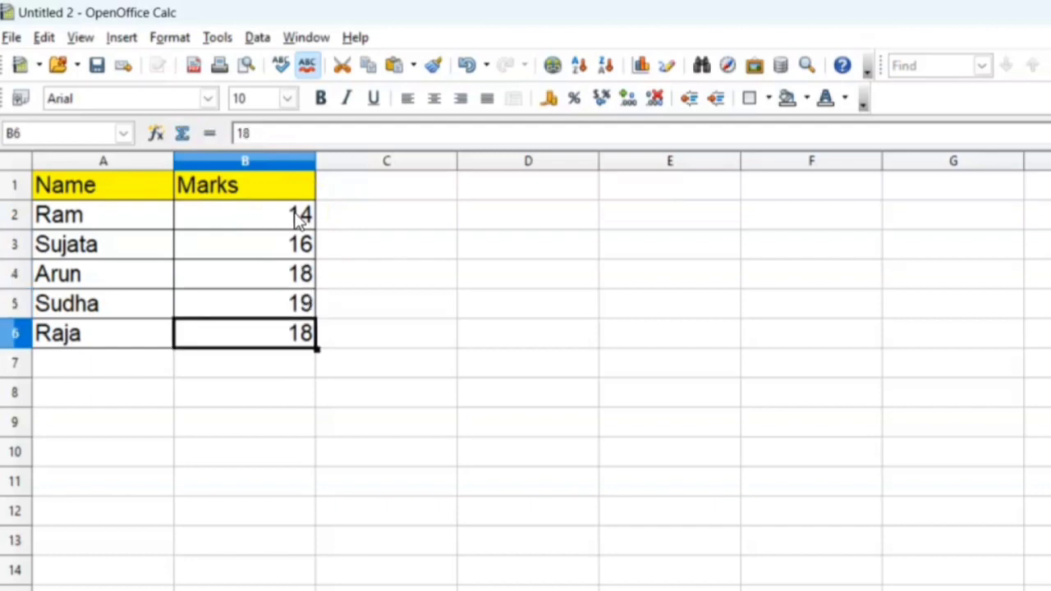
type("20")
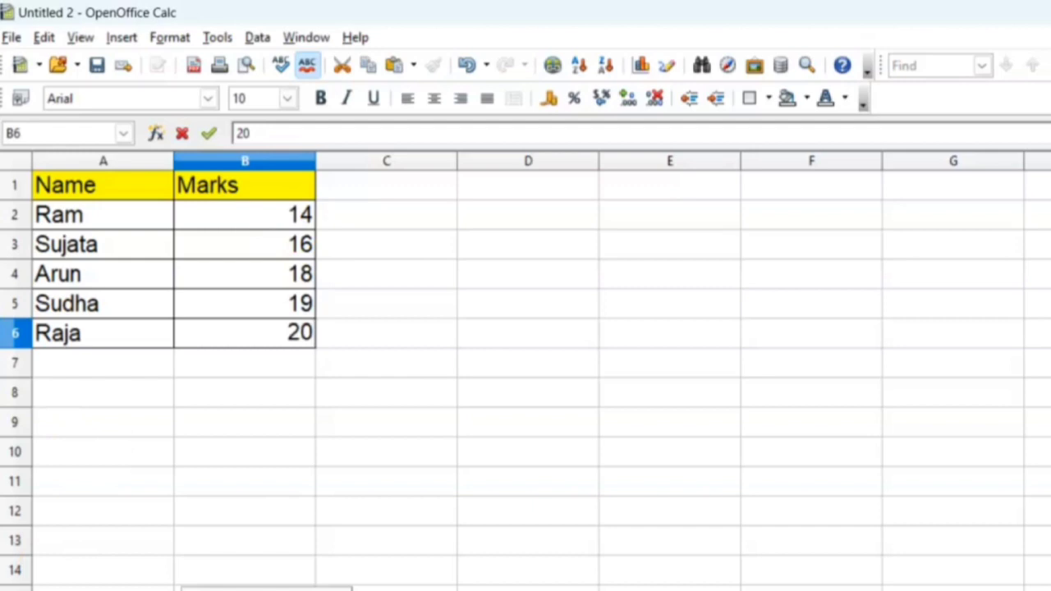
- Rename Sheet3 as UT-3
left_click(246, 589)
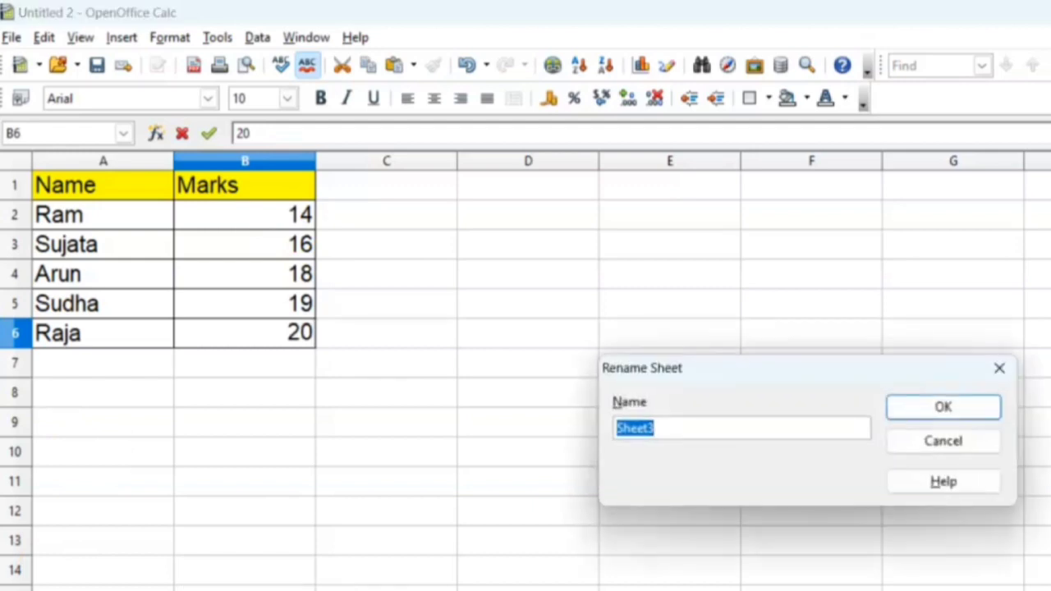
type("UT-3")
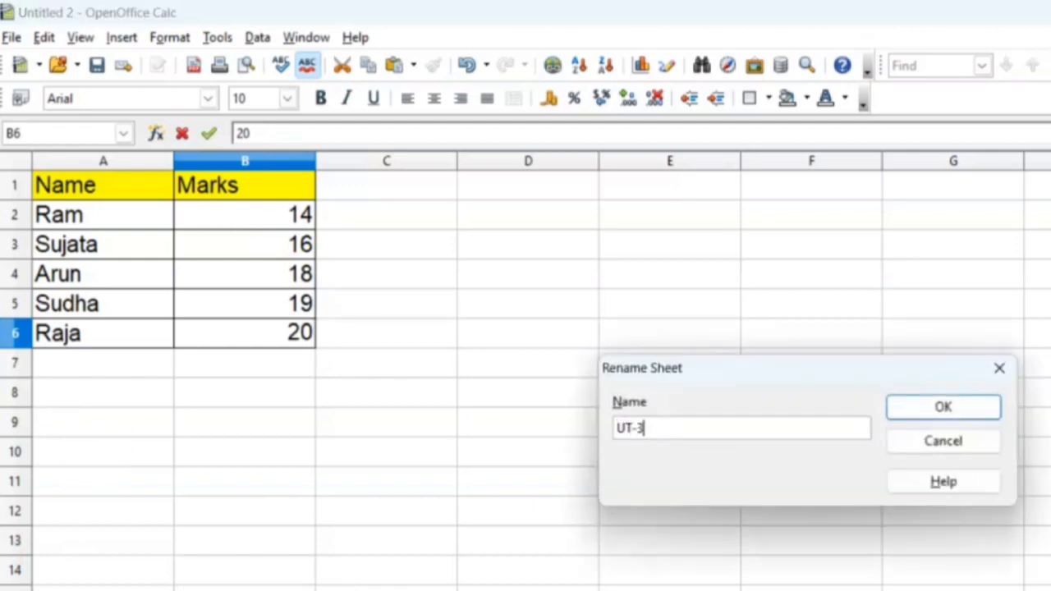
left_click(944, 409)
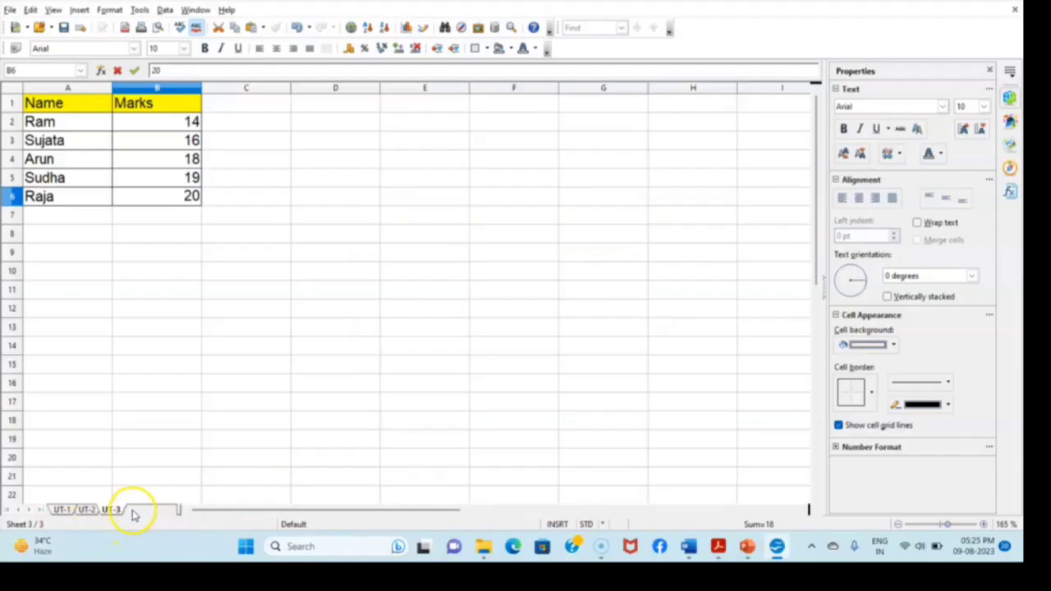
- Insert one new sheet after sheet UT-3
double_click(131, 514)
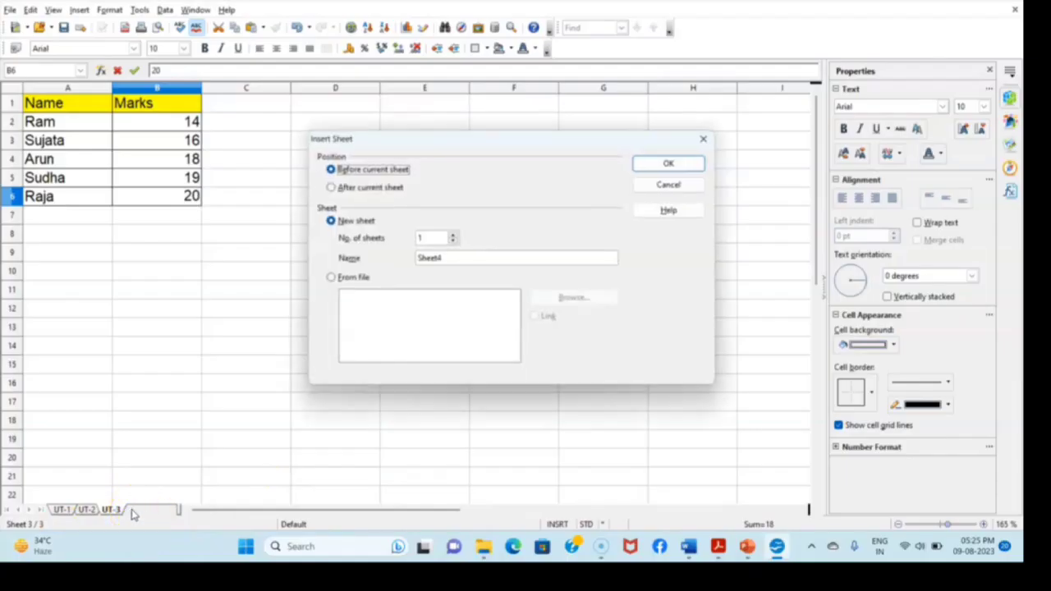
left_click(357, 188)
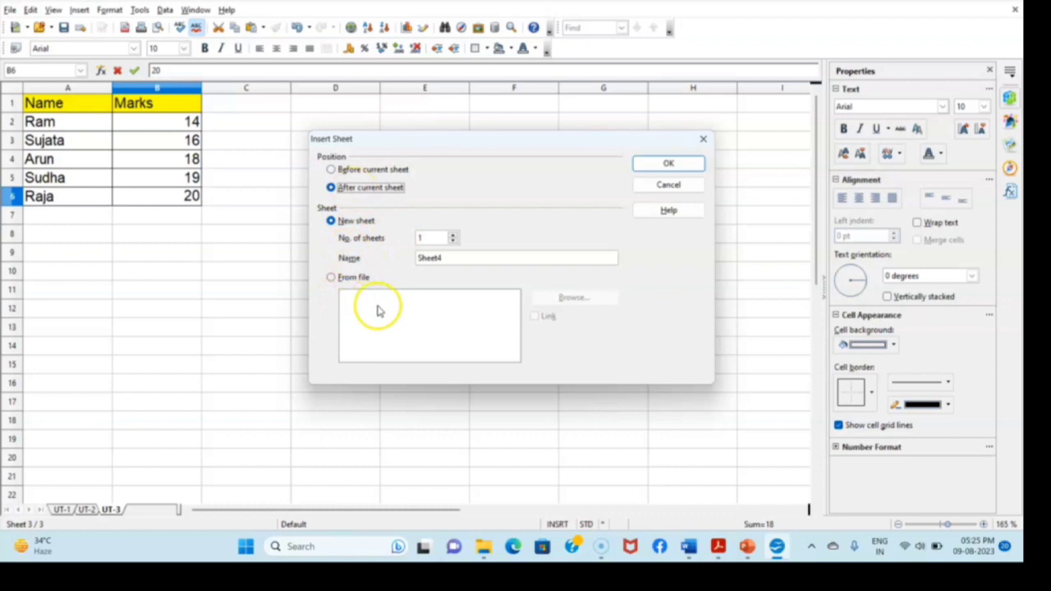
left_click(657, 165)
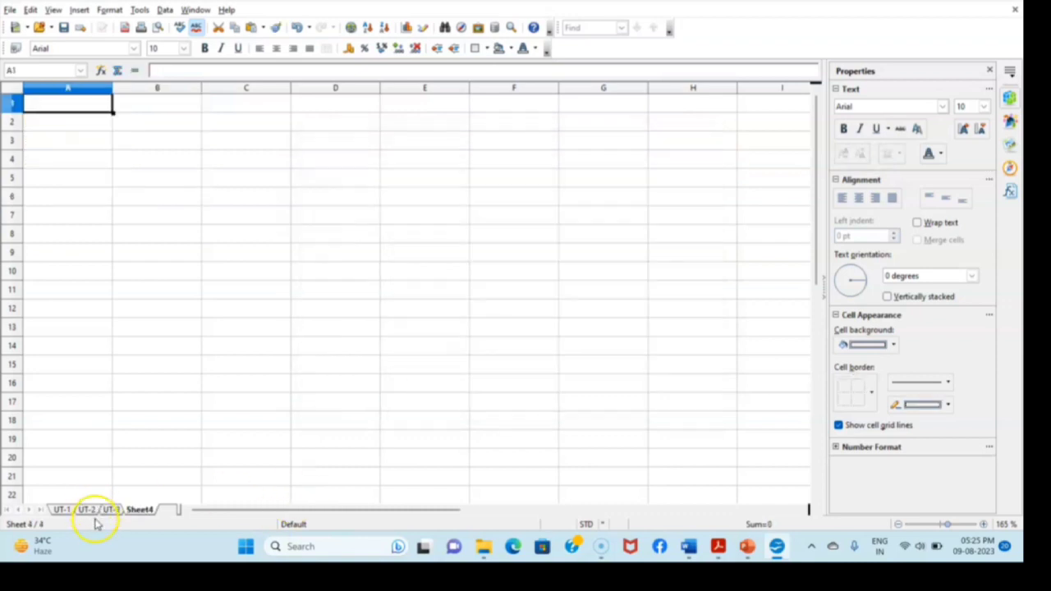
- Rename Sheet4 as Consolidate
right_click(140, 510)
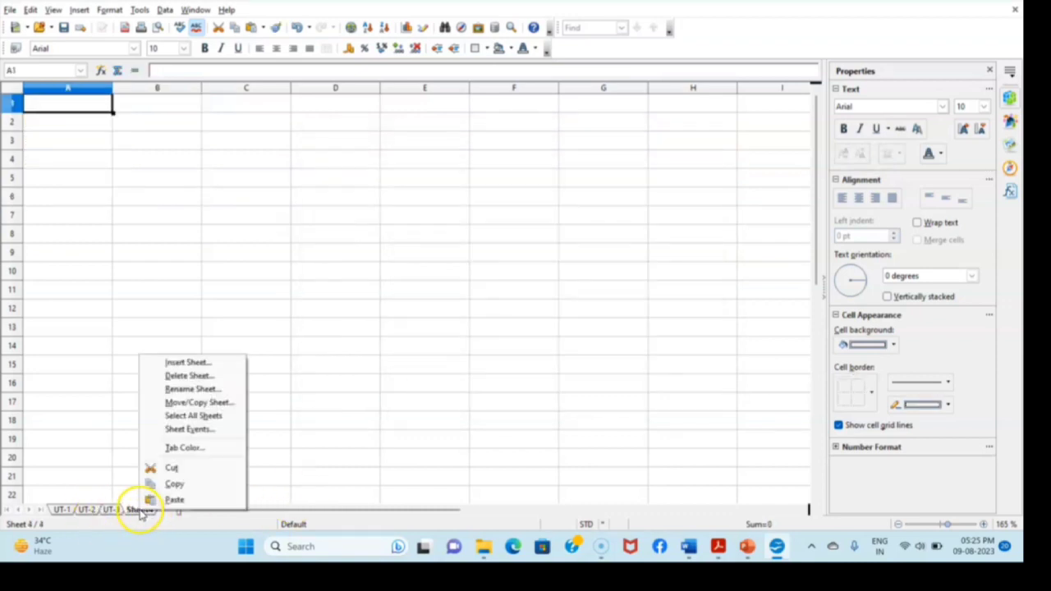
left_click(190, 389)
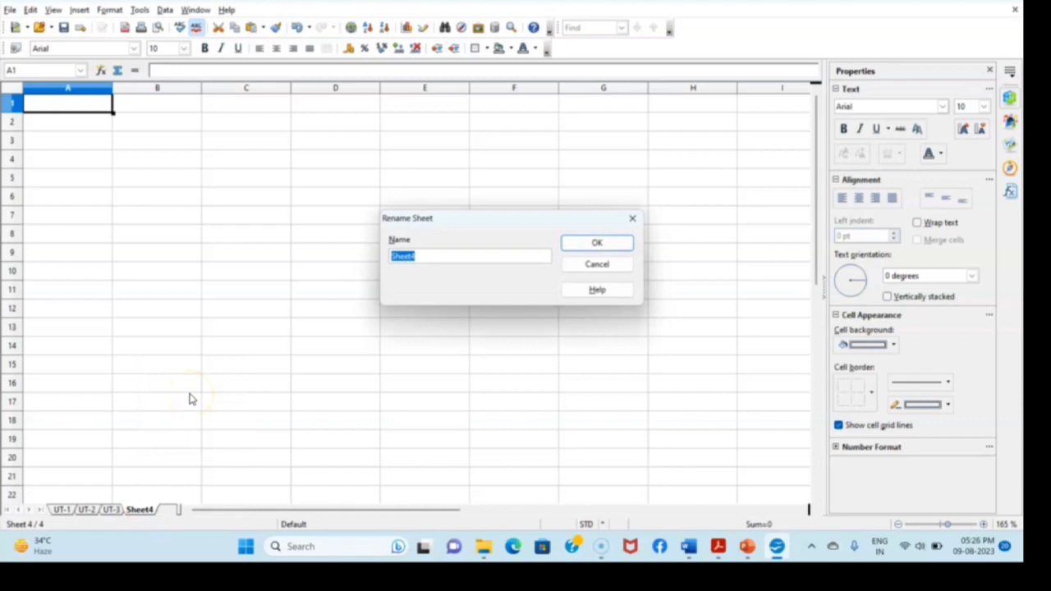
type("Consolidate")
left_click(598, 243)
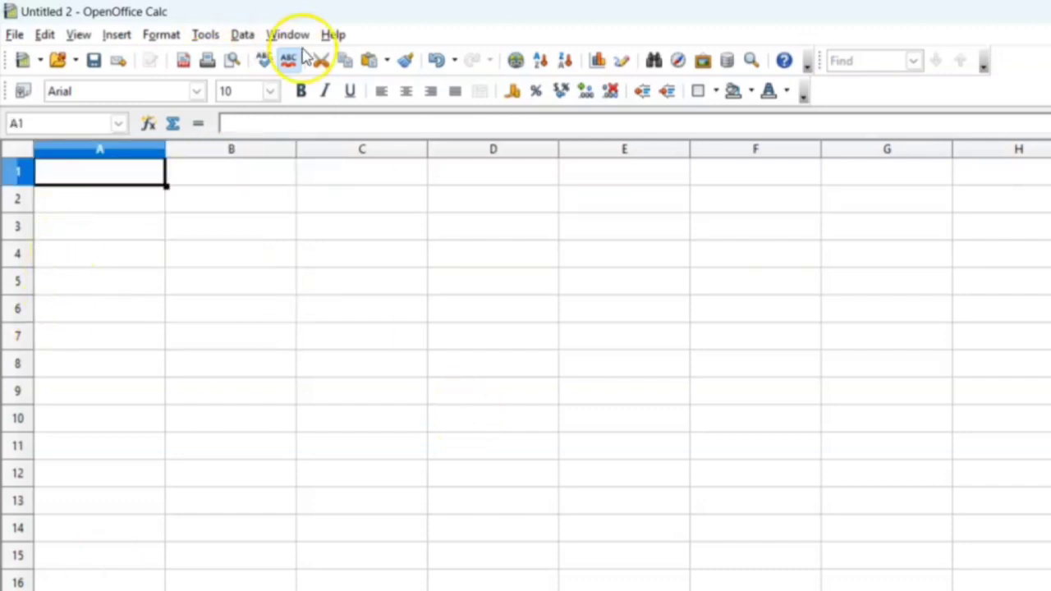
- Start the Consolidate command at cell A1 of the Consolidate sheet with Sum as the function
left_click(244, 36)
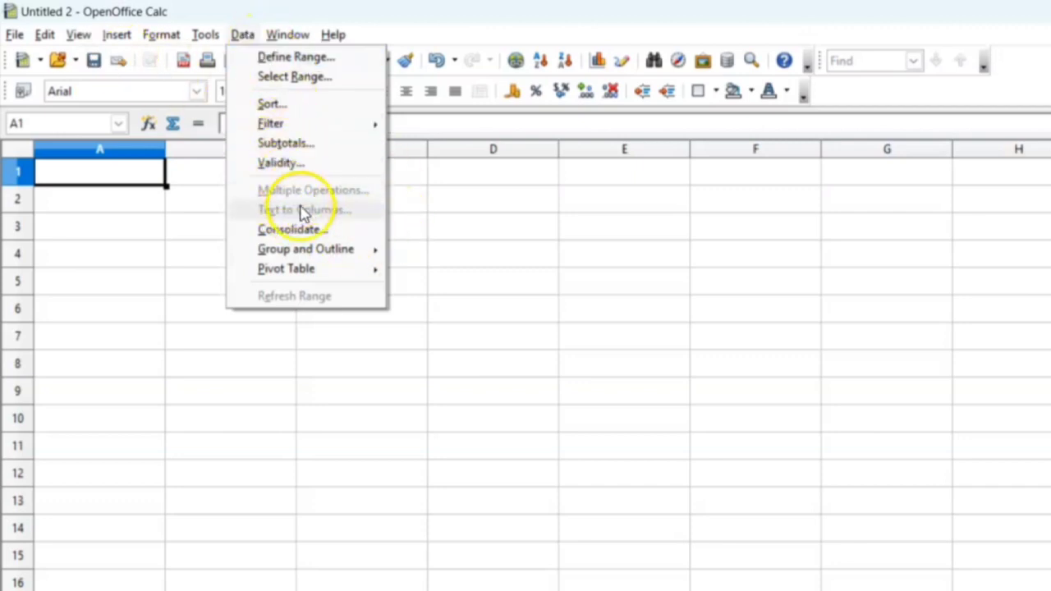
left_click(294, 230)
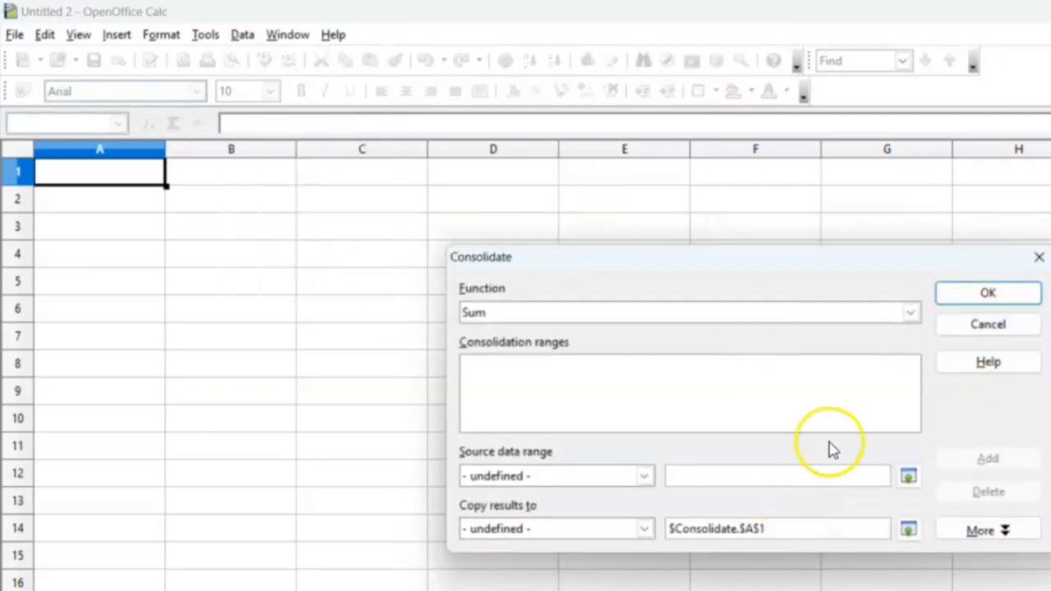
left_click(609, 315)
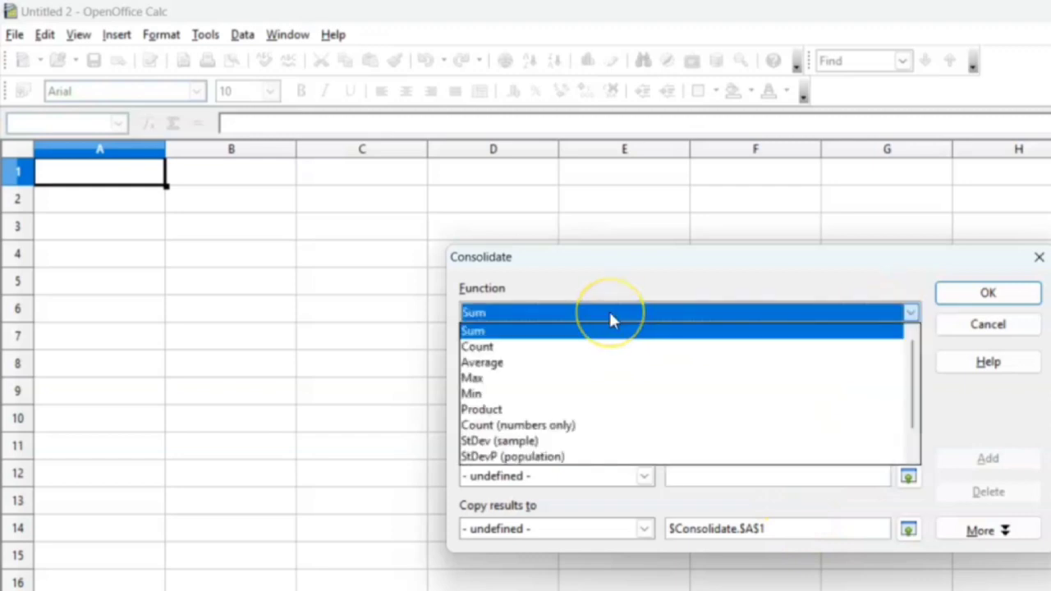
left_click(610, 318)
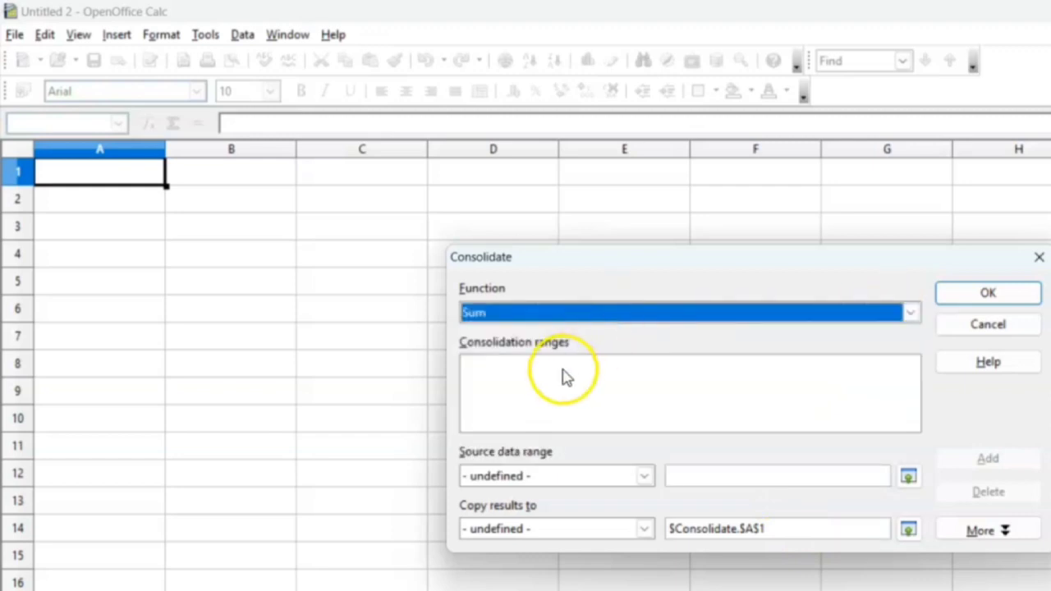
- Add the range A1:B6 of sheet UT-1 to the consolidation ranges
left_click(645, 483)
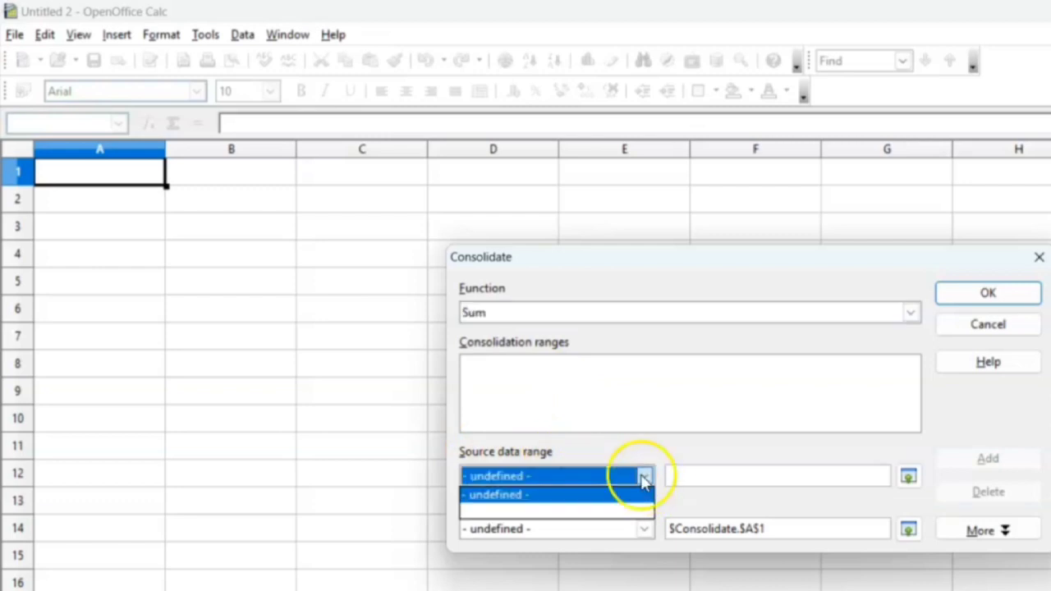
left_click(644, 478)
left_click(674, 477)
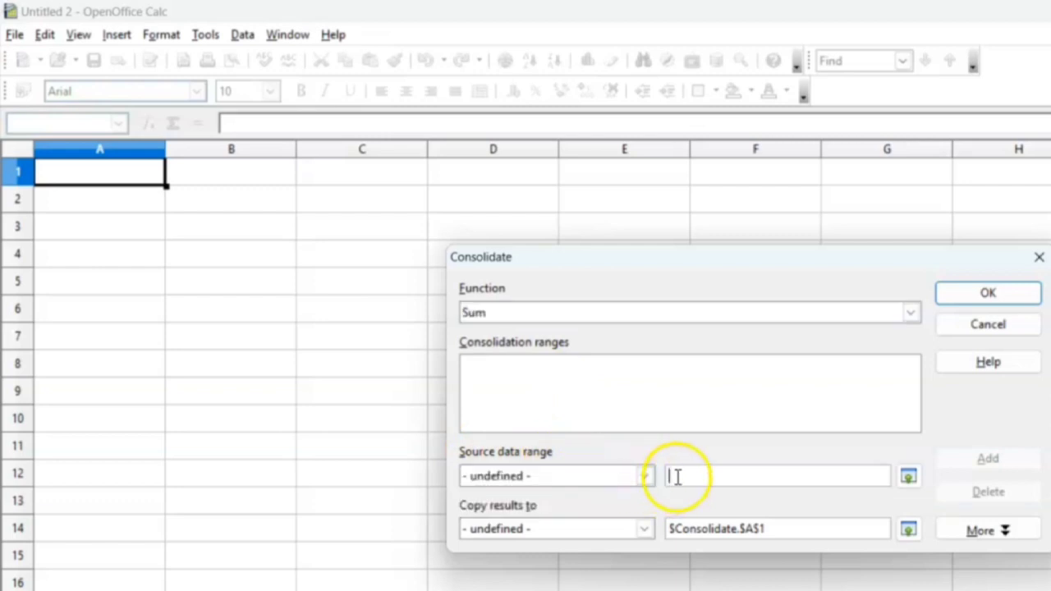
left_click(908, 478)
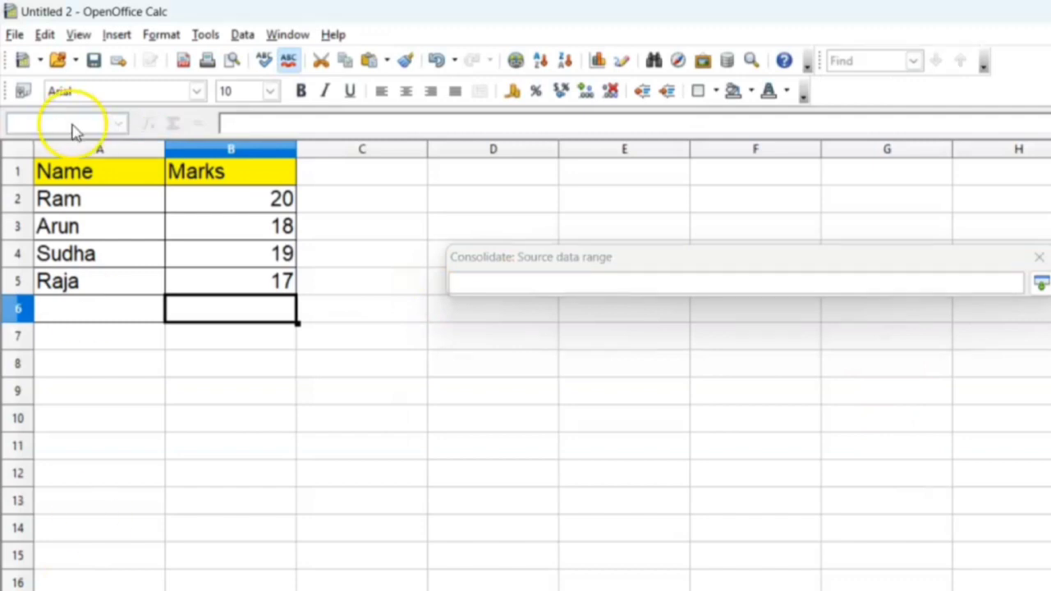
left_click_drag(76, 171, 258, 323)
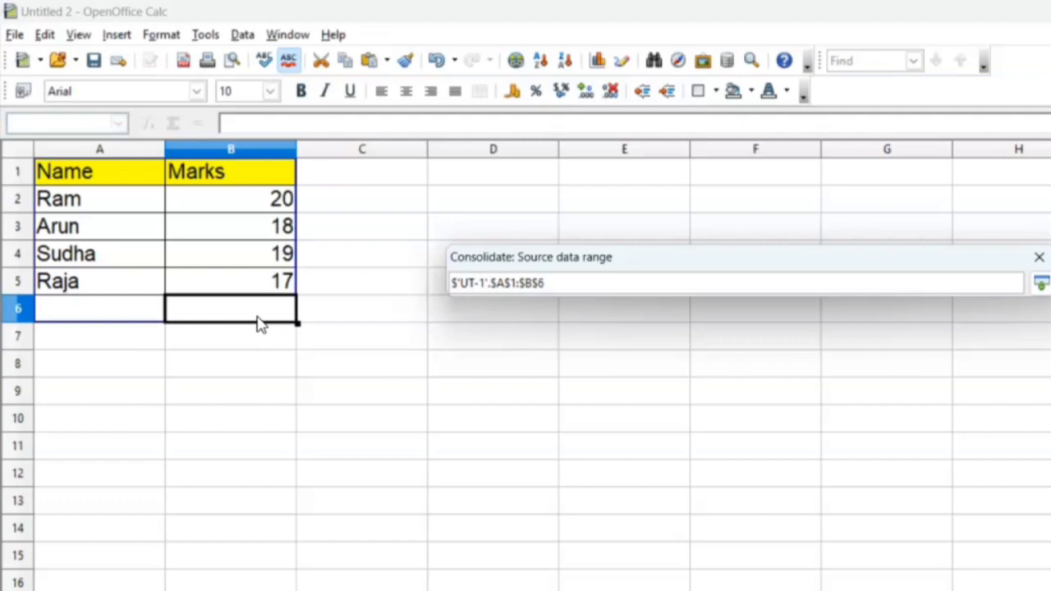
left_click(1040, 283)
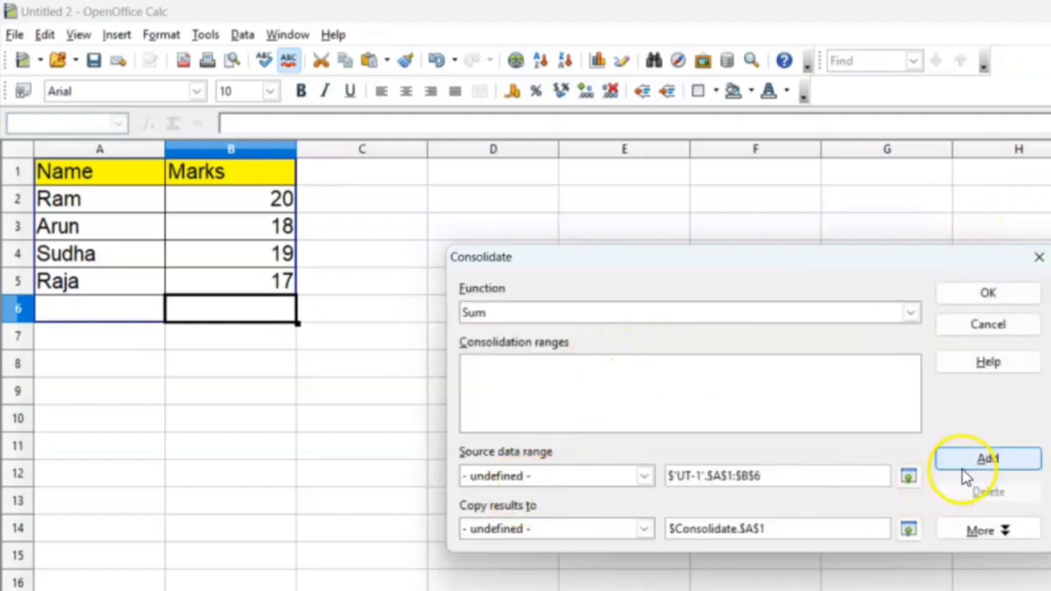
left_click(988, 458)
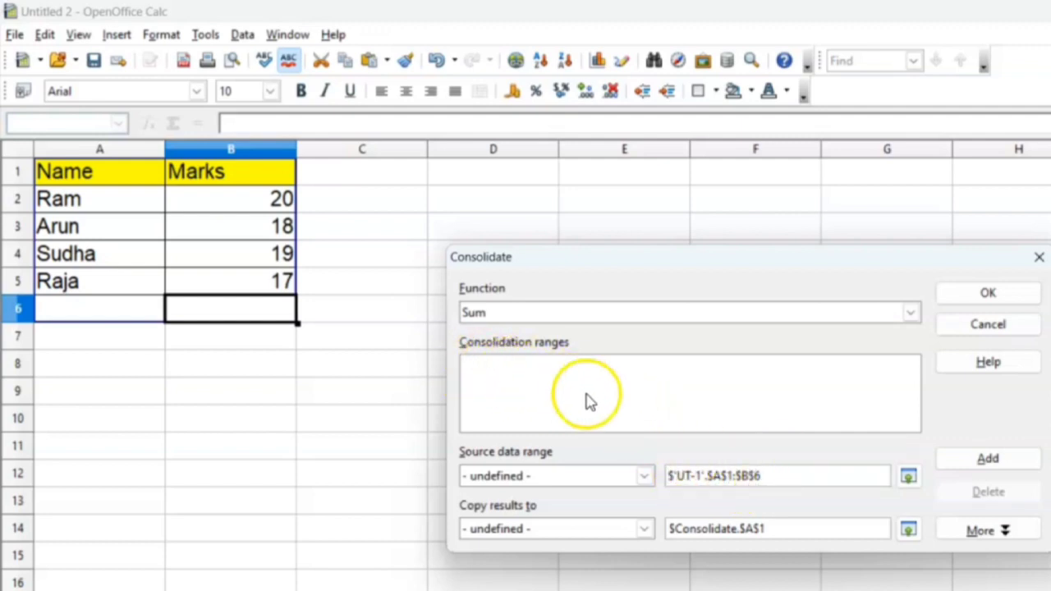
left_click(974, 464)
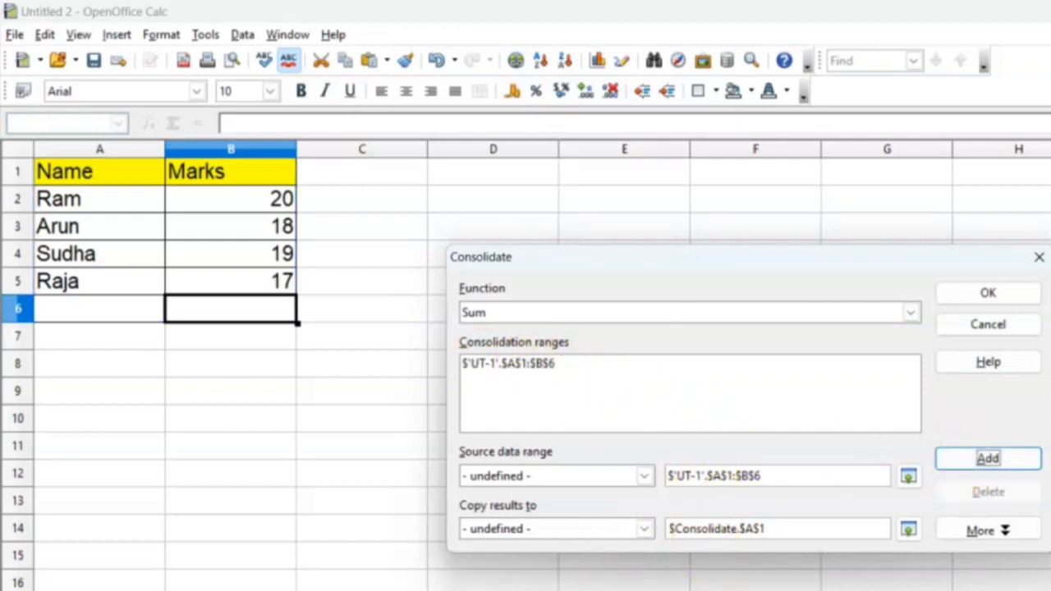
- Add the range A1:B7 of sheet UT-2 to the consolidation ranges
left_click(176, 589)
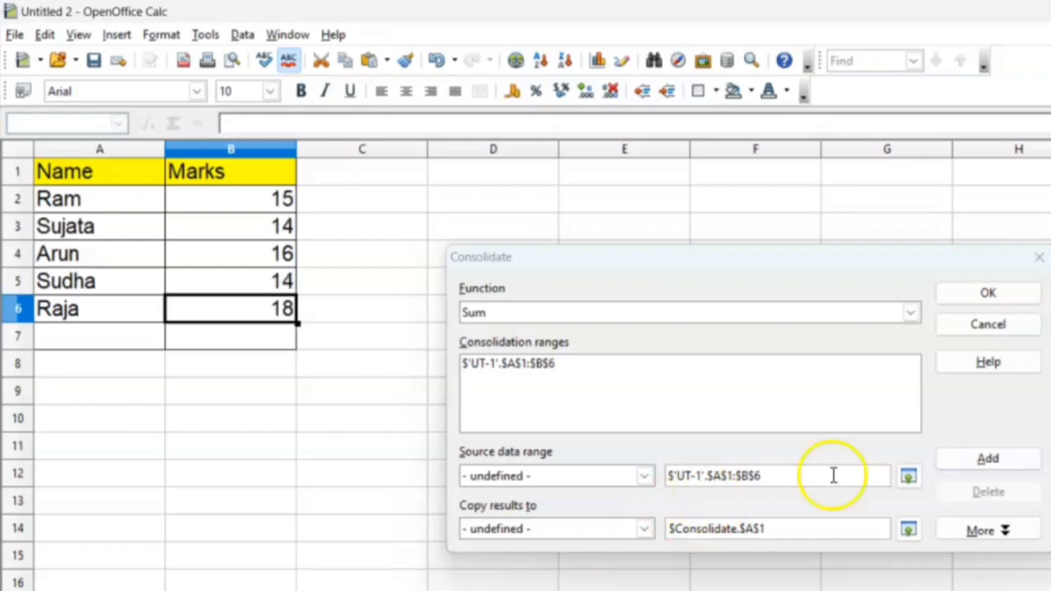
left_click_drag(763, 480, 663, 478)
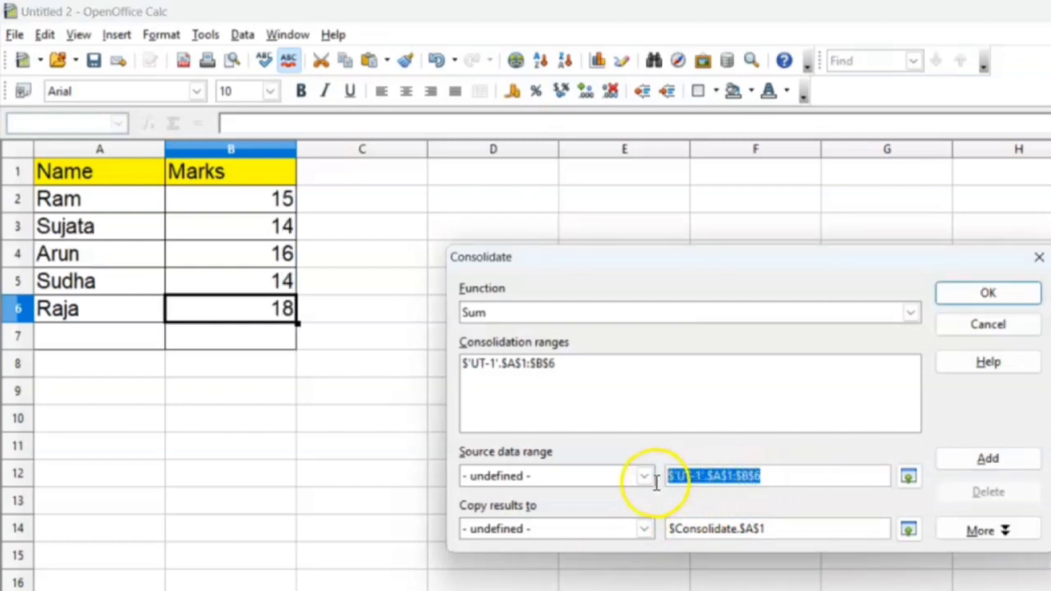
left_click_drag(72, 171, 265, 340)
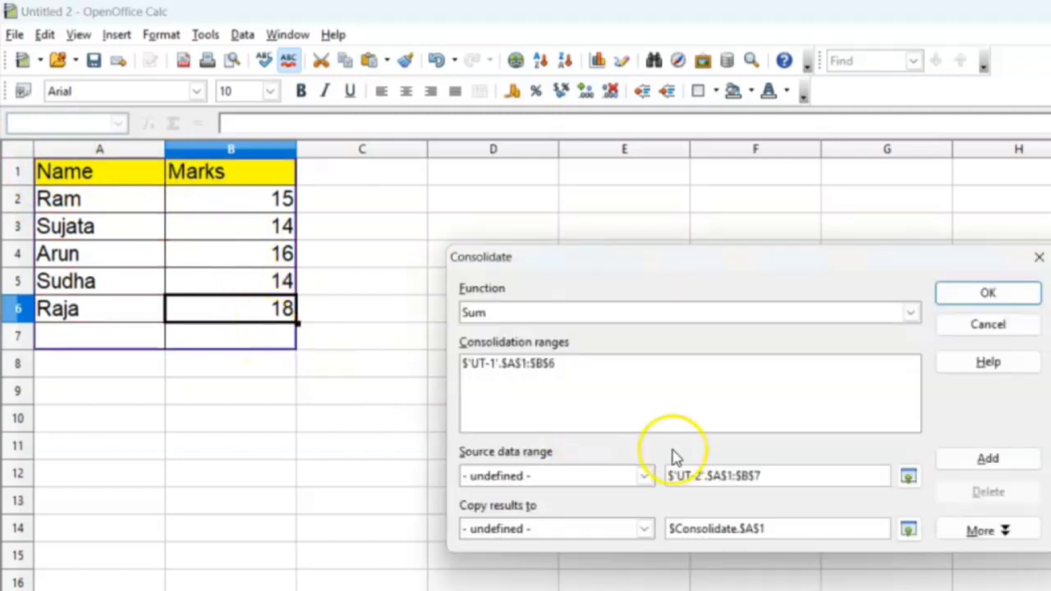
left_click(810, 479)
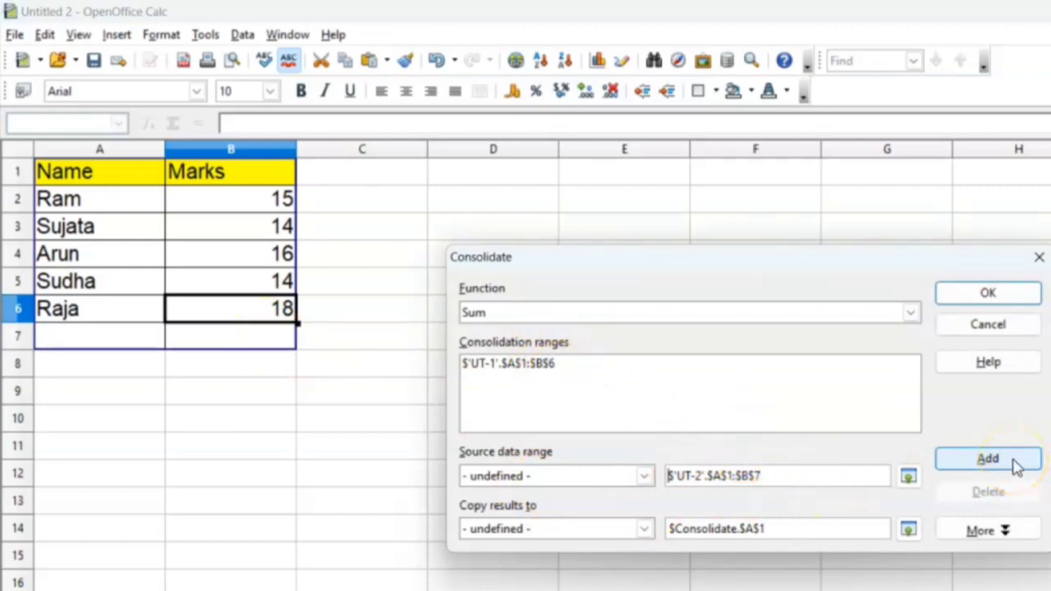
left_click(1015, 464)
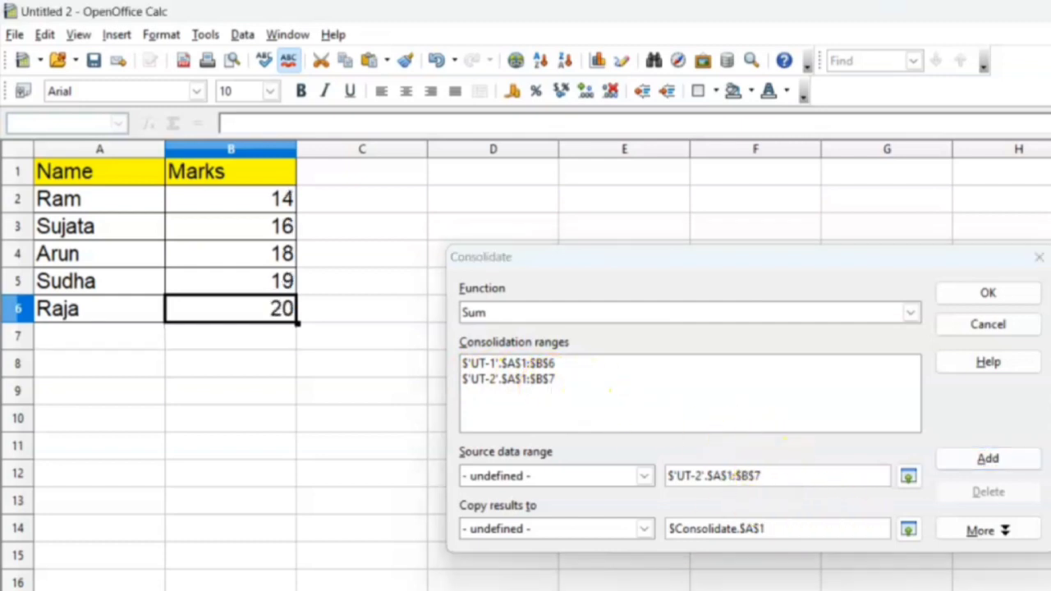
- Select the whole reference in the source data range for replacement with a range from sheet UT-3
left_click_drag(760, 476, 646, 479)
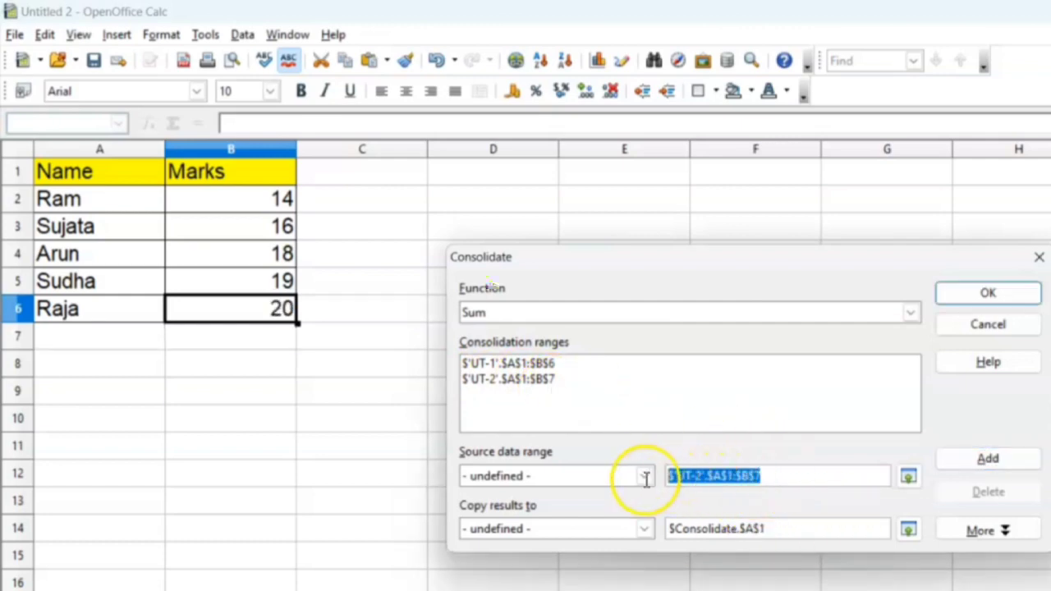